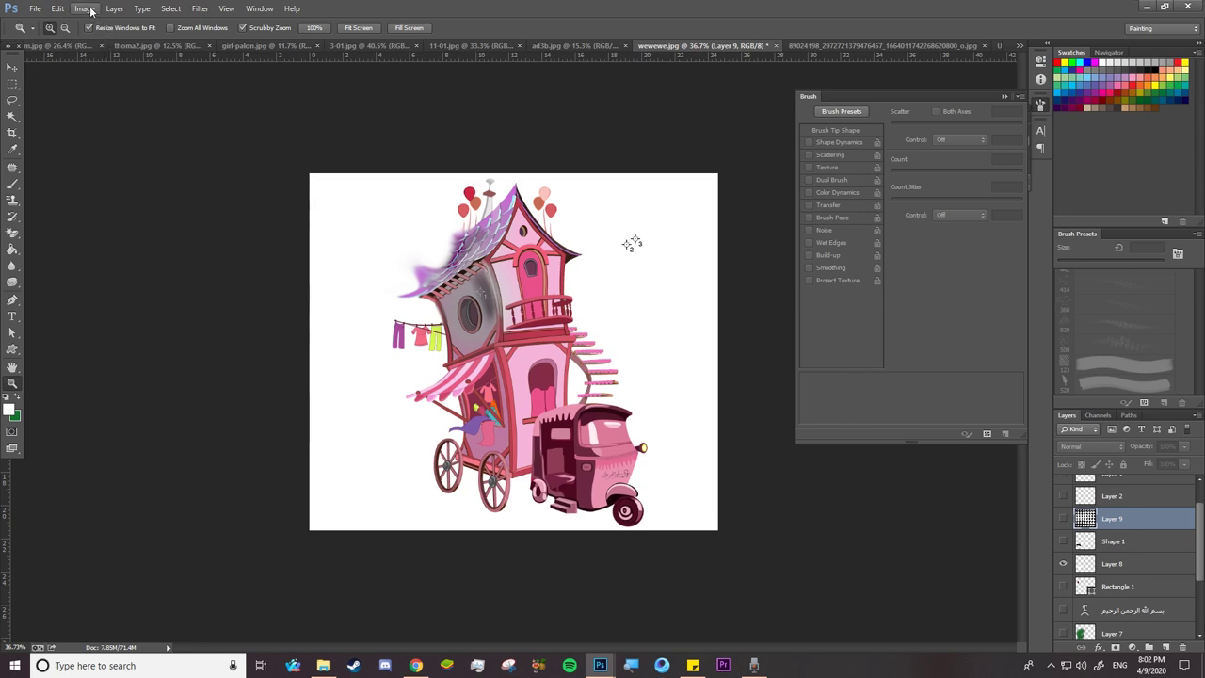
# Bring up the Image menu commands on the pink house illustration
pyautogui.click(92, 13)
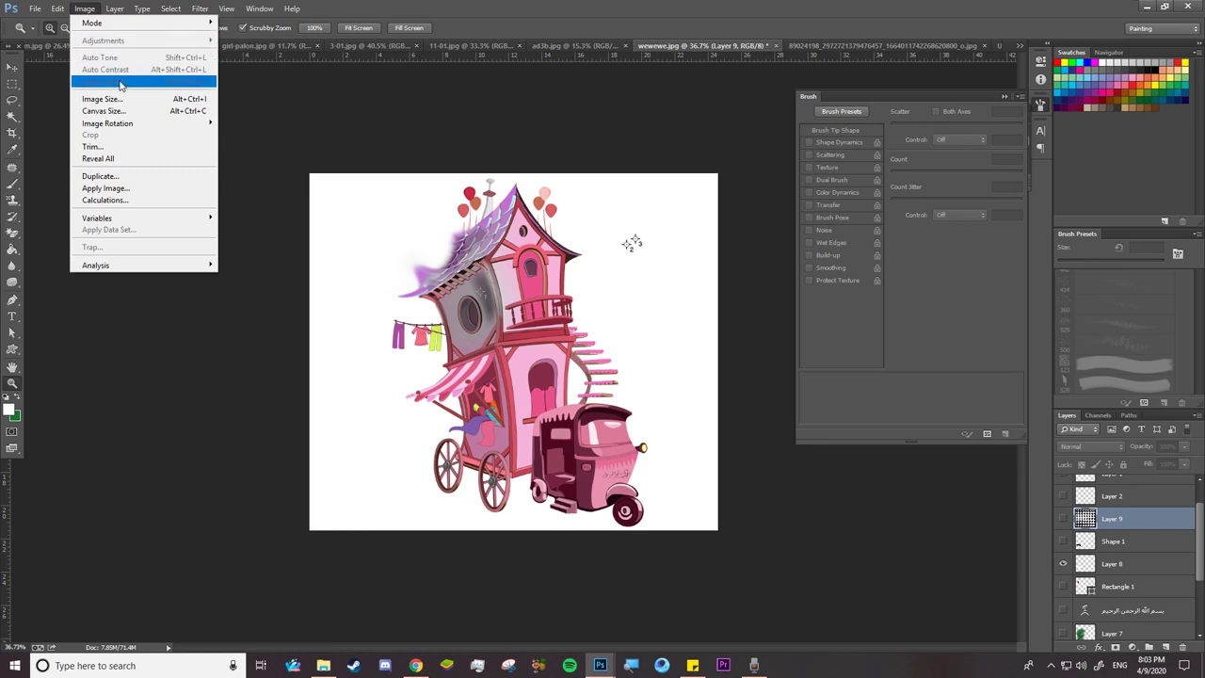
# Switch to girl-palon.jpg, trial brightness 33 and contrast 35, then cancel Brightness/Contrast
pyautogui.click(375, 45)
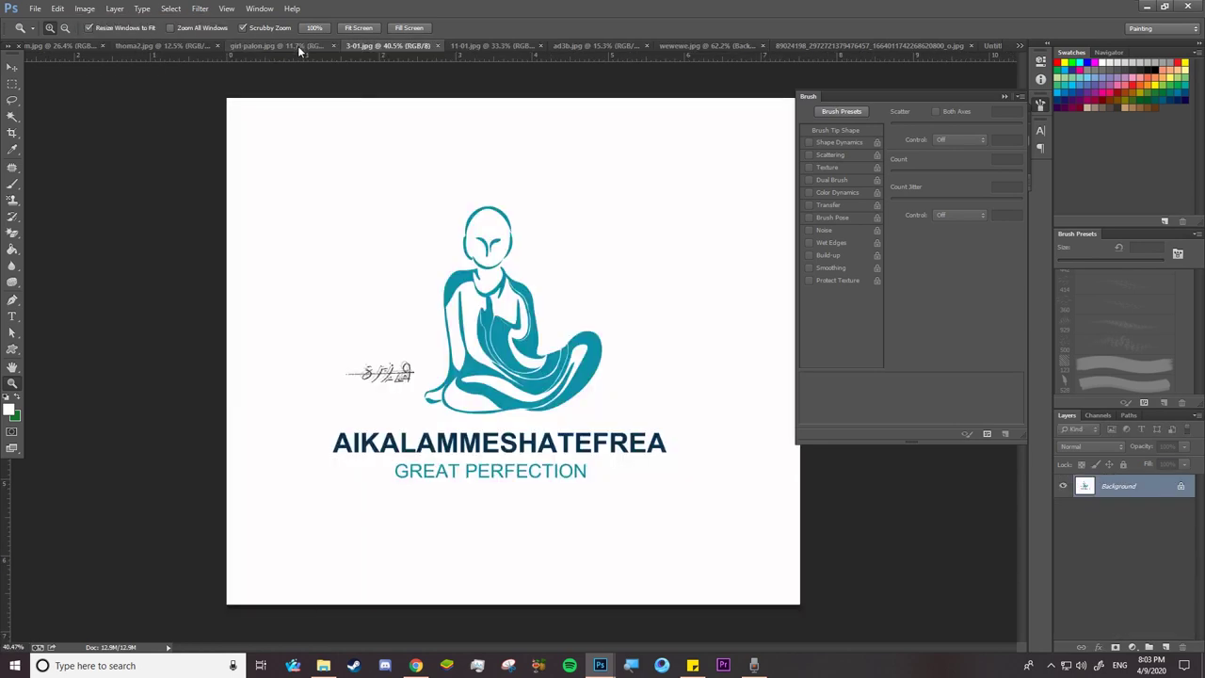
pyautogui.click(298, 45)
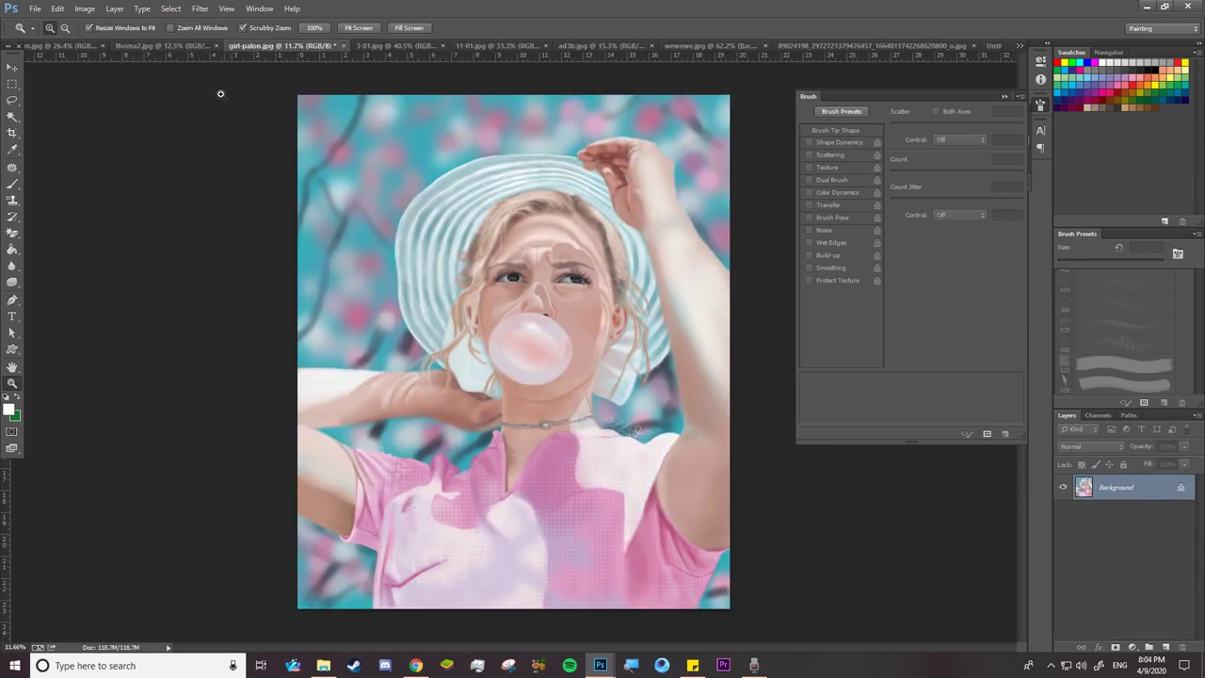
pyautogui.click(84, 10)
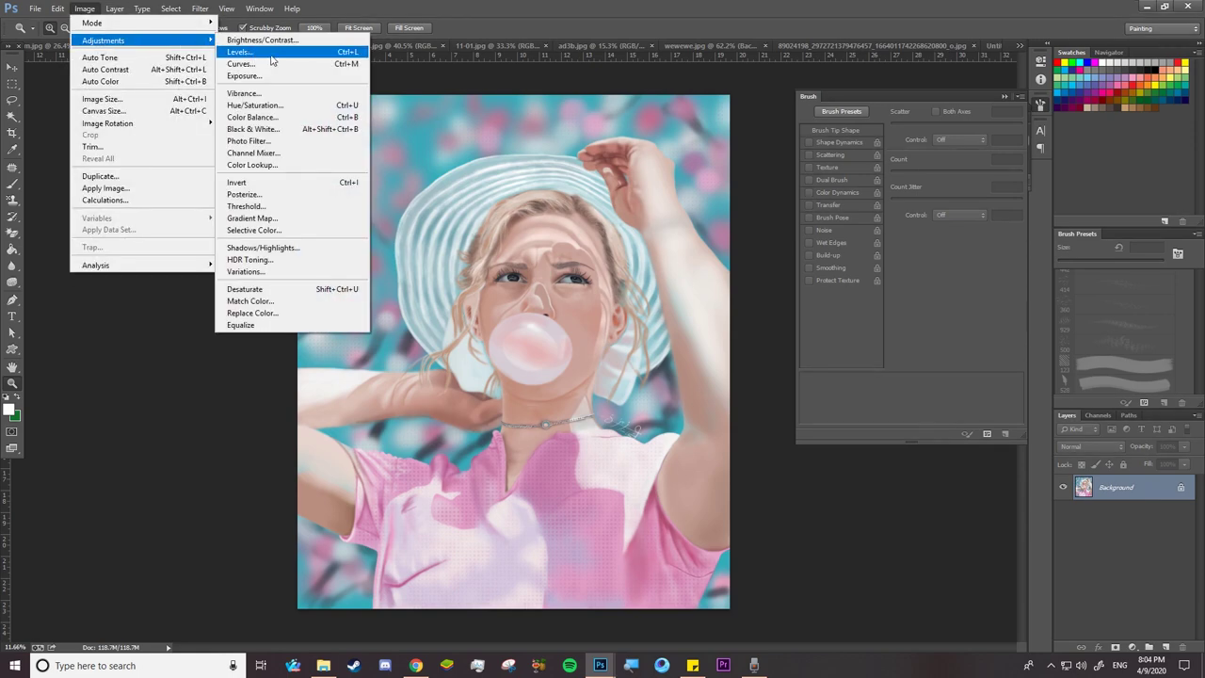
pyautogui.moveTo(103, 40)
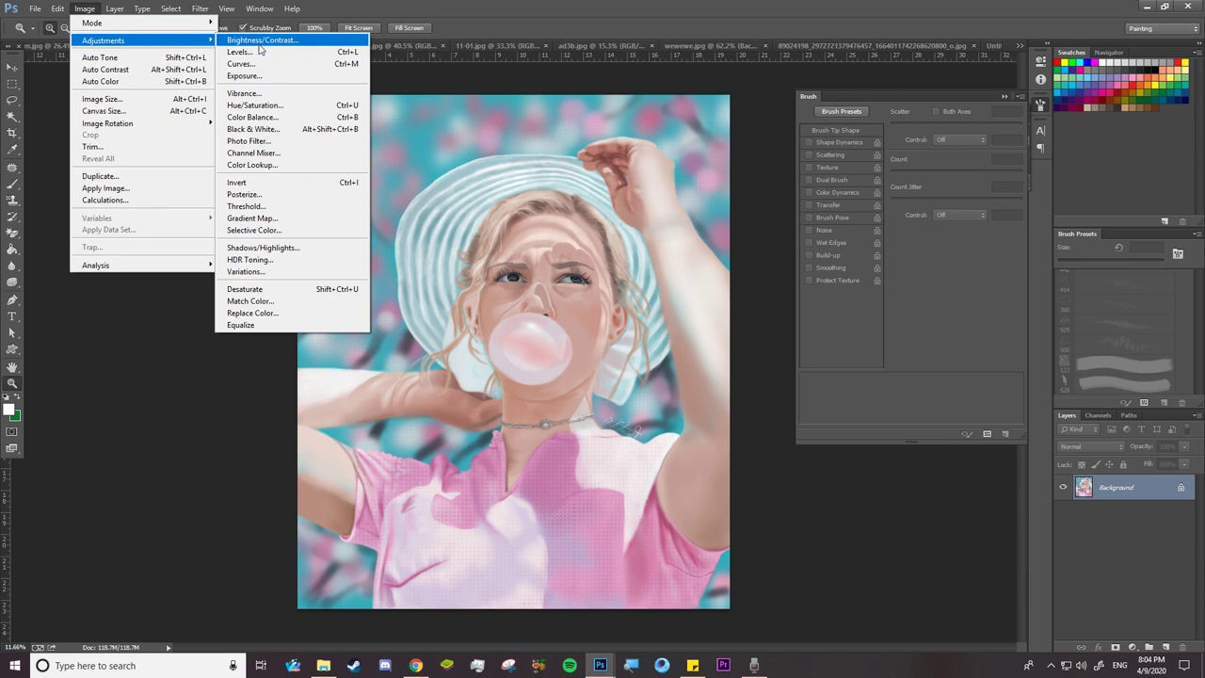
pyautogui.click(256, 40)
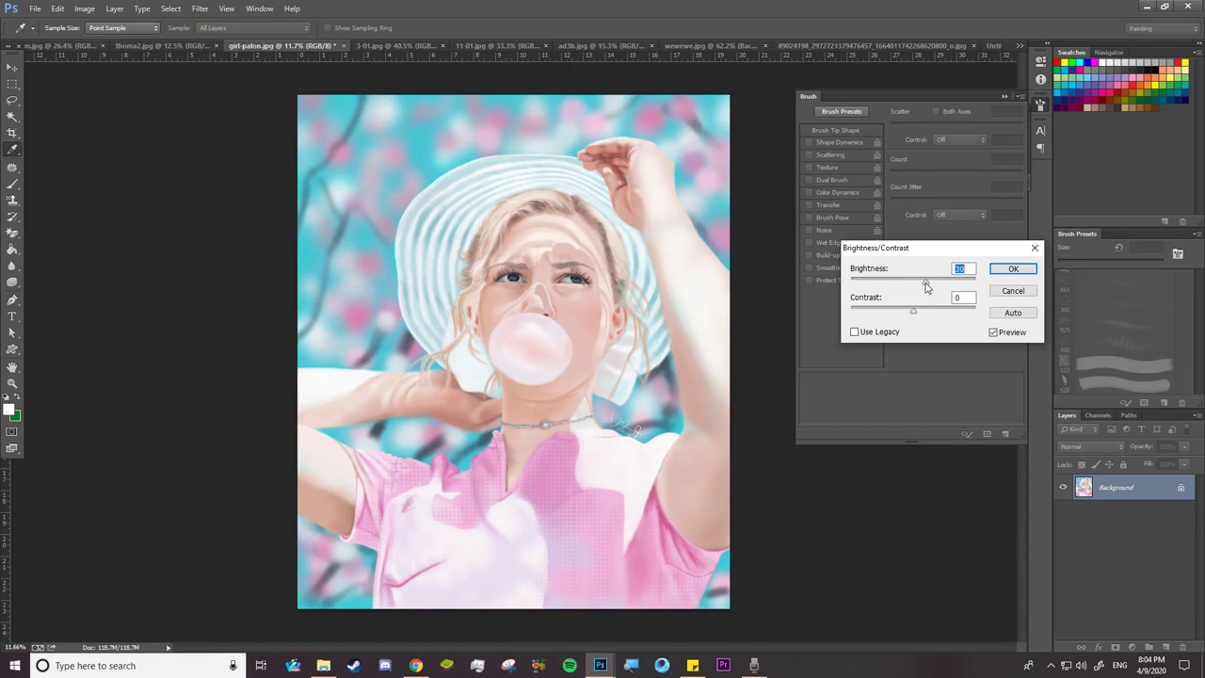
pyautogui.moveTo(926, 288); pyautogui.dragTo(934, 288)
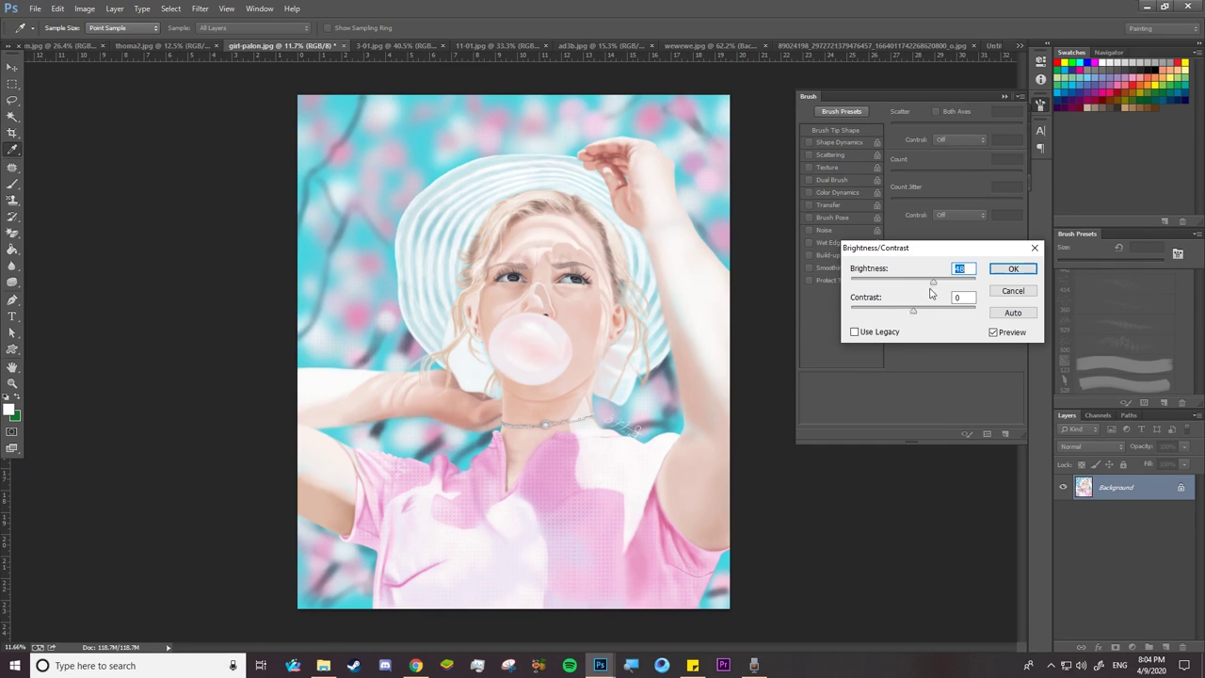
pyautogui.moveTo(934, 287)
pyautogui.mouseDown()
pyautogui.moveTo(882, 287)
pyautogui.moveTo(974, 283)
pyautogui.moveTo(850, 282)
pyautogui.moveTo(924, 283)
pyautogui.moveTo(930, 311)
pyautogui.moveTo(962, 311)
pyautogui.moveTo(915, 316)
pyautogui.moveTo(979, 314)
pyautogui.mouseUp()
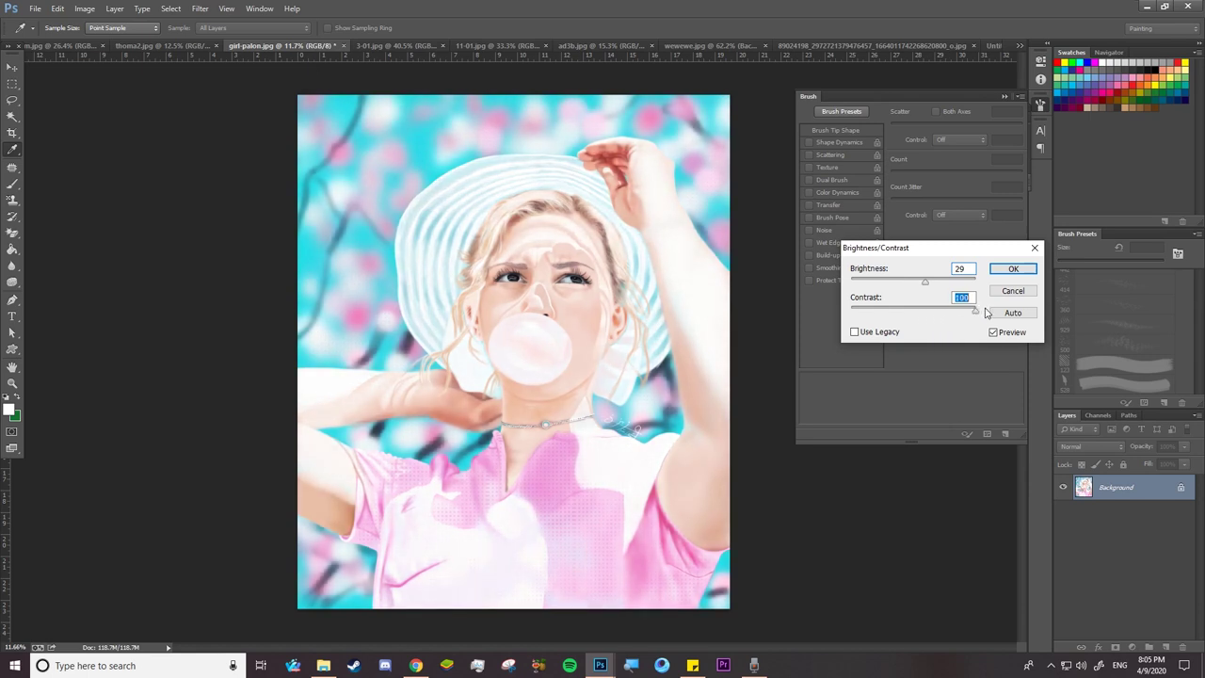
pyautogui.moveTo(985, 311)
pyautogui.mouseDown()
pyautogui.moveTo(850, 320)
pyautogui.moveTo(941, 314)
pyautogui.mouseUp()
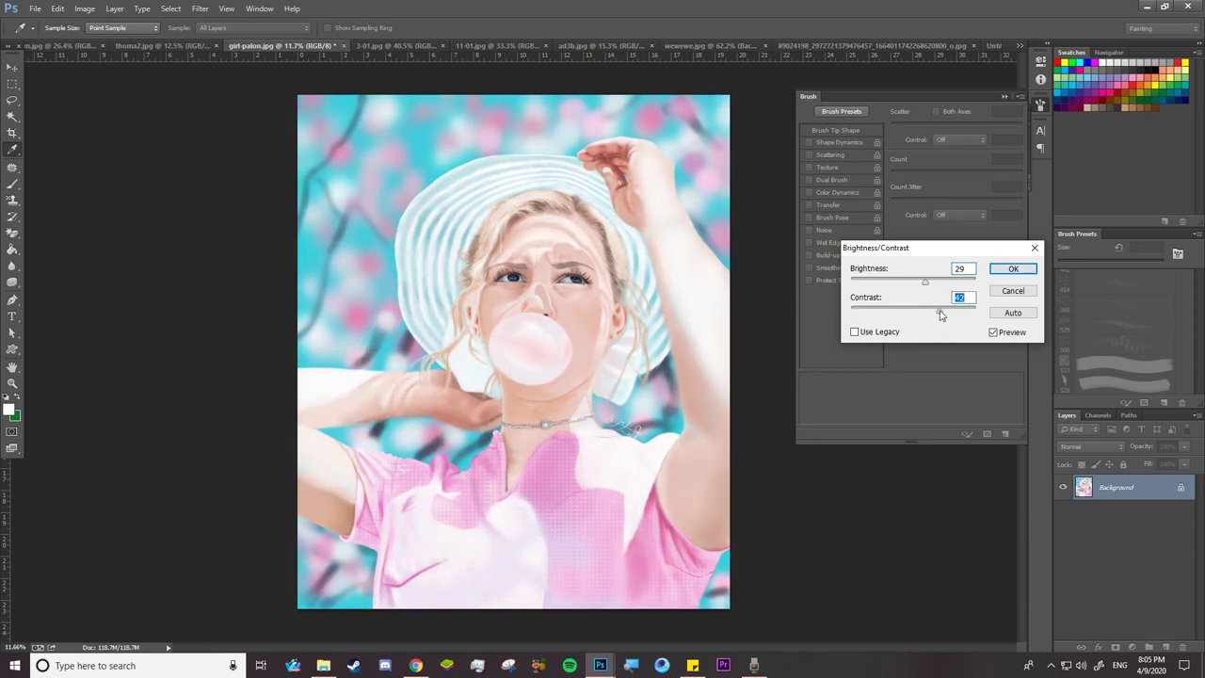
pyautogui.click(1005, 294)
# Experiment with Levels input sliders, then apply Auto levels of 20, 0.94 and 254
pyautogui.click(85, 8)
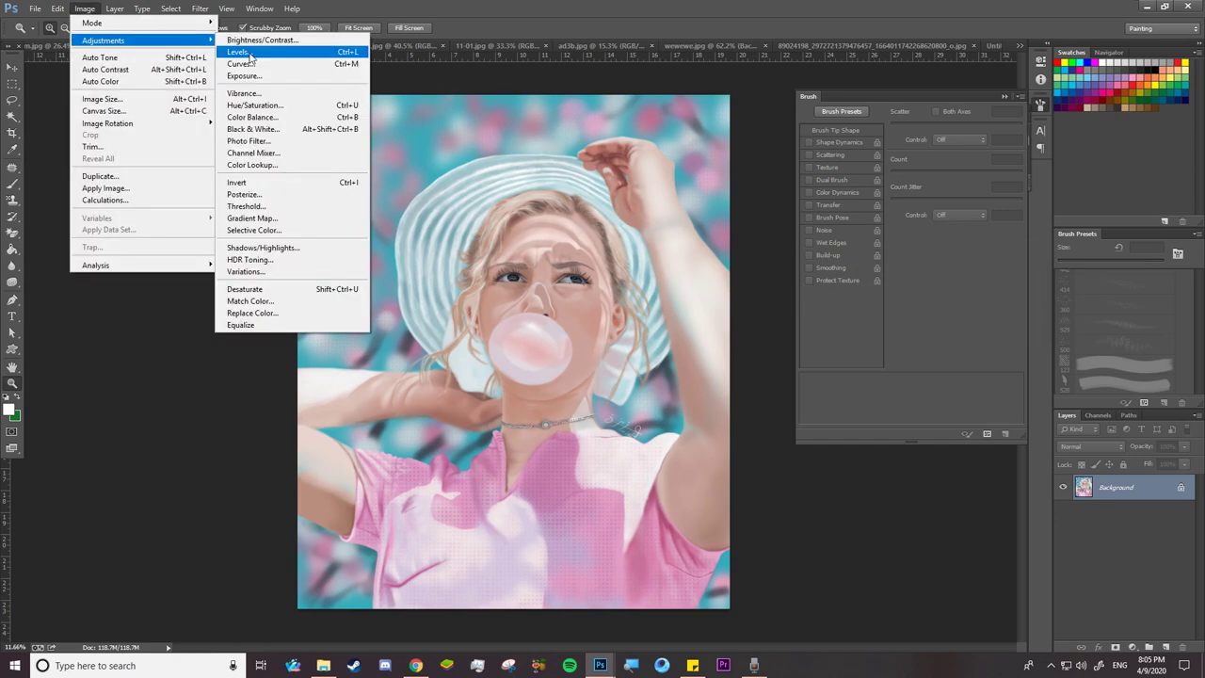
pyautogui.click(238, 52)
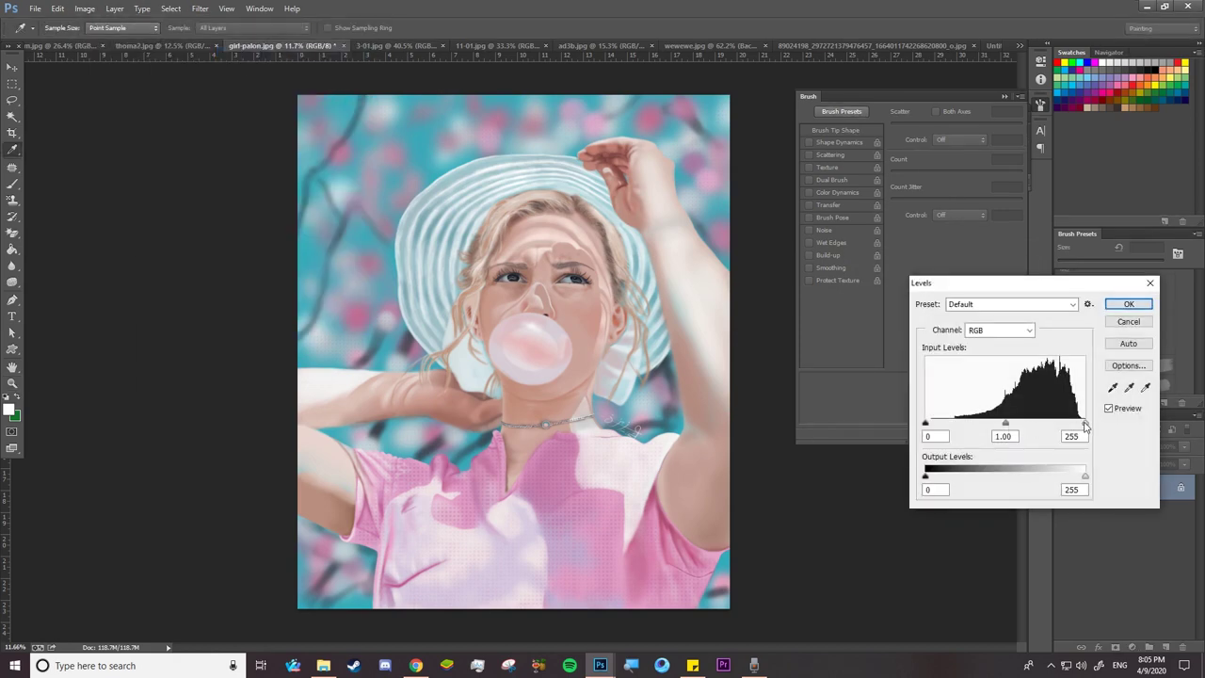
pyautogui.moveTo(1083, 423); pyautogui.dragTo(1087, 423)
pyautogui.click(925, 424)
pyautogui.moveTo(1005, 423); pyautogui.dragTo(1008, 426)
pyautogui.press('Tab')
pyautogui.moveTo(1006, 426); pyautogui.dragTo(1032, 425)
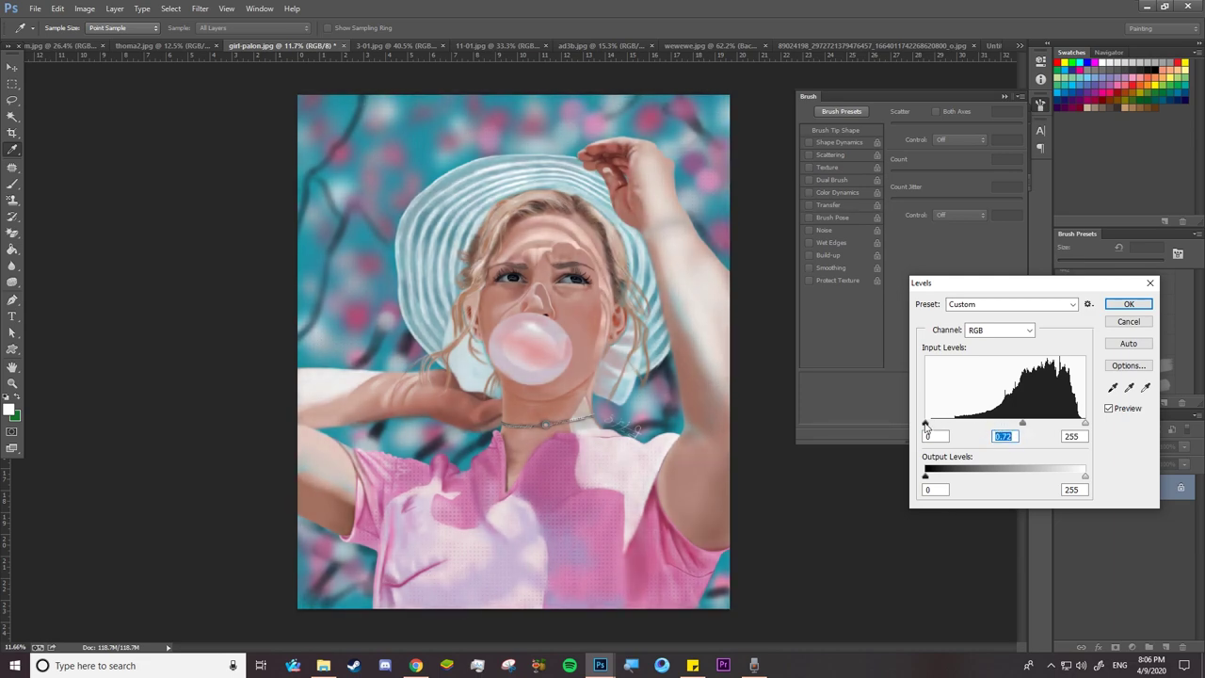
pyautogui.moveTo(926, 424)
pyautogui.mouseDown()
pyautogui.moveTo(973, 427)
pyautogui.moveTo(926, 425)
pyautogui.mouseUp()
pyautogui.moveTo(1084, 426)
pyautogui.mouseDown()
pyautogui.moveTo(1027, 426)
pyautogui.moveTo(1084, 426)
pyautogui.mouseUp()
pyautogui.moveTo(1023, 426)
pyautogui.mouseDown()
pyautogui.moveTo(987, 423)
pyautogui.moveTo(1034, 426)
pyautogui.moveTo(1020, 430)
pyautogui.mouseUp()
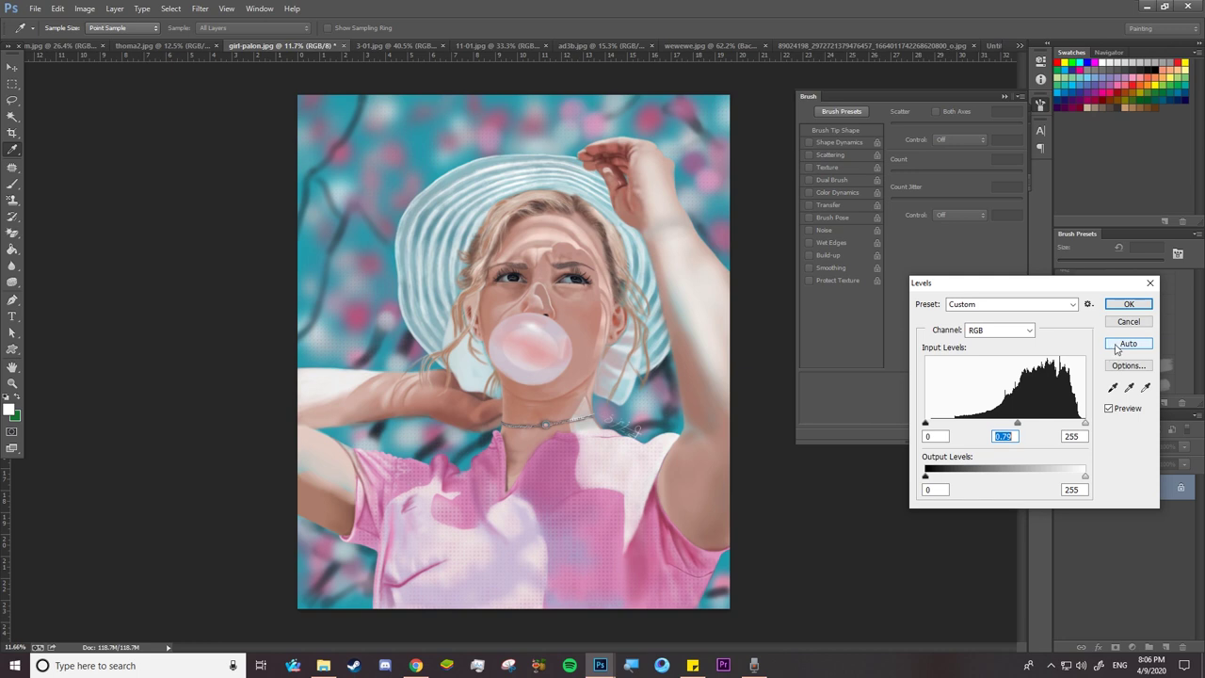
pyautogui.click(1121, 345)
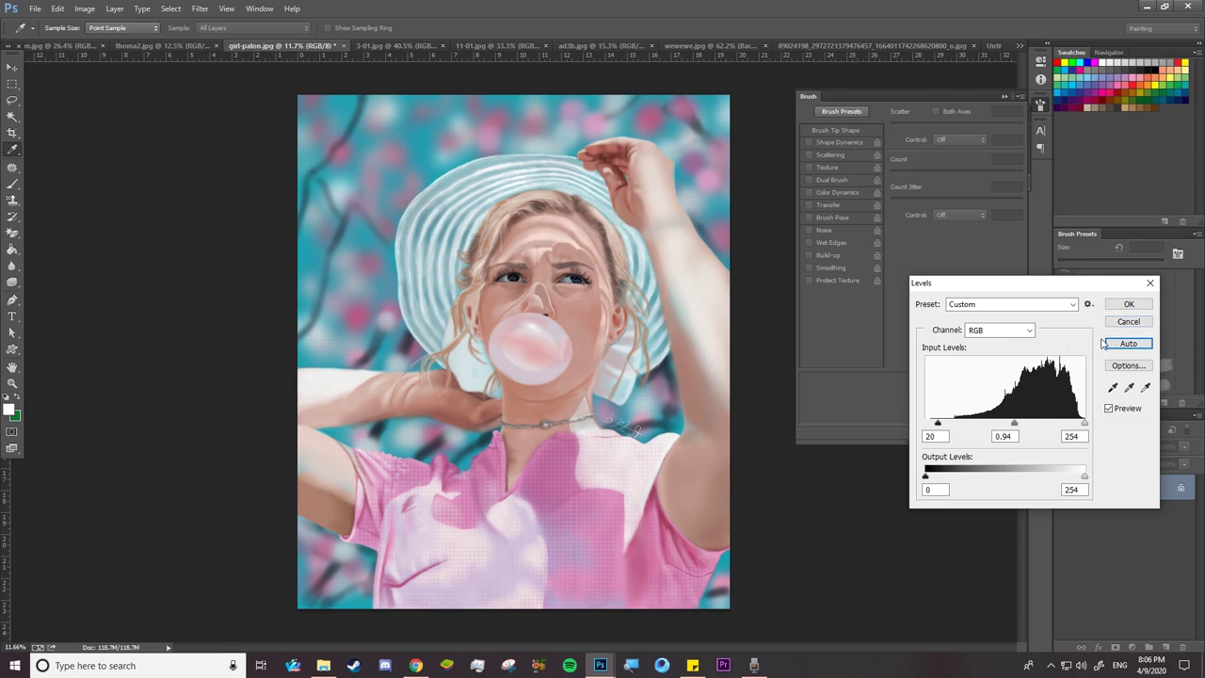
pyautogui.click(1129, 303)
# Open Curves, move its window off the painting and nudge the black endpoint
pyautogui.press('z')
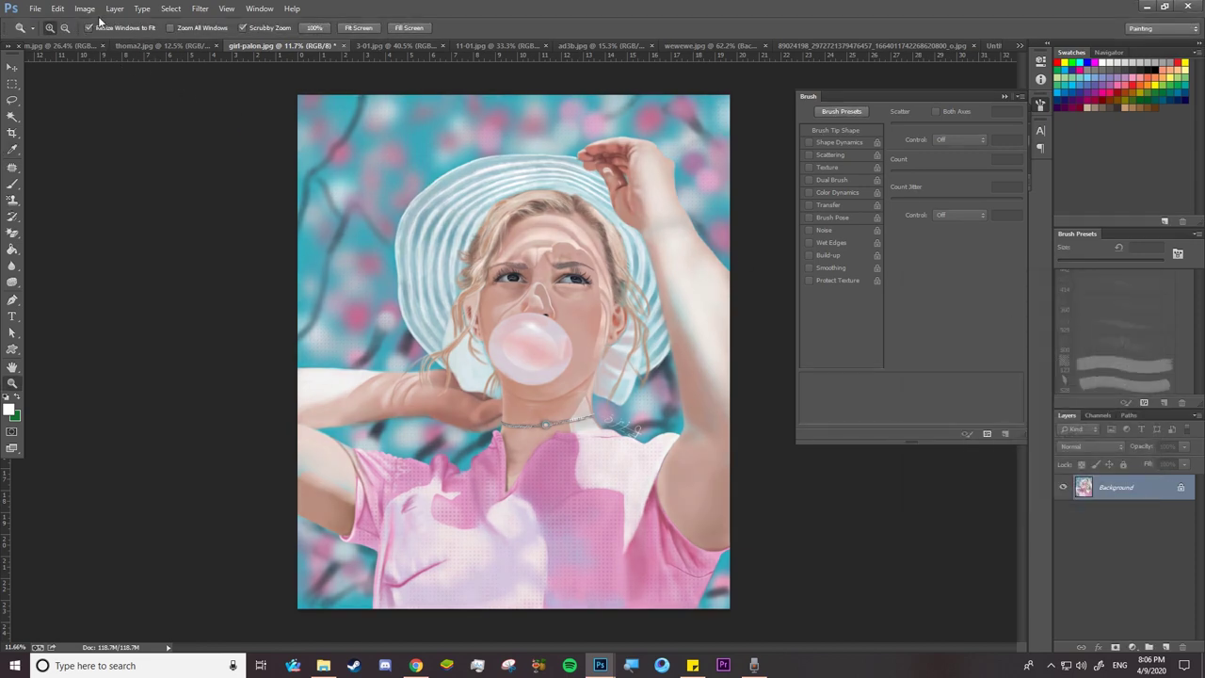
pyautogui.click(85, 9)
pyautogui.click(240, 77)
pyautogui.moveTo(637, 129)
pyautogui.mouseDown()
pyautogui.moveTo(936, 311)
pyautogui.moveTo(948, 293)
pyautogui.mouseUp()
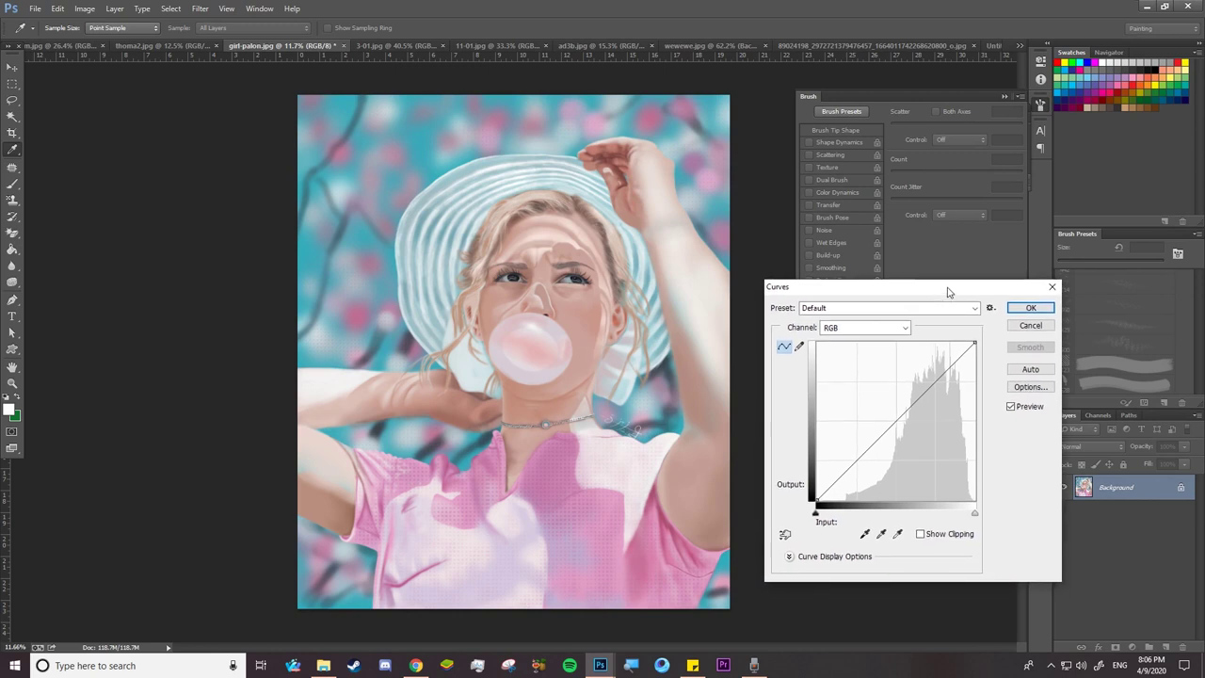
pyautogui.click(818, 500)
pyautogui.moveTo(816, 499); pyautogui.dragTo(818, 500)
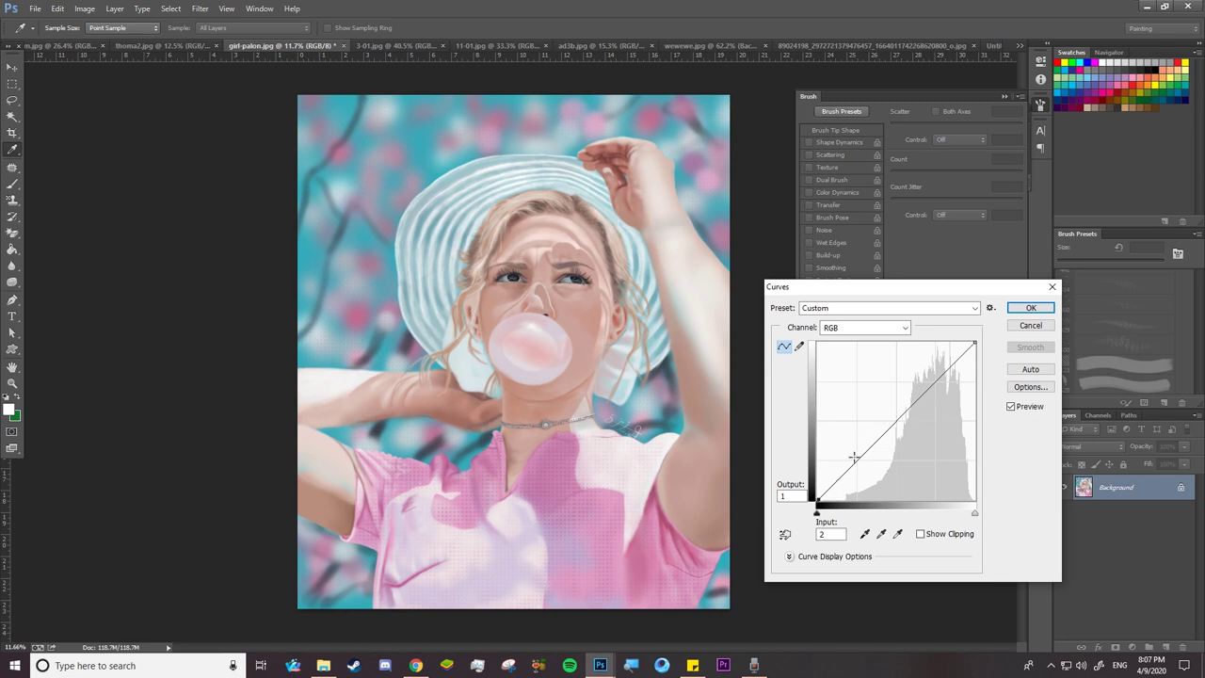
# Trial shadow, midtone and highlight curve points, then apply the Auto Curves correction
pyautogui.click(895, 421)
pyautogui.moveTo(819, 500)
pyautogui.mouseDown()
pyautogui.moveTo(822, 400)
pyautogui.moveTo(817, 437)
pyautogui.mouseUp()
pyautogui.moveTo(817, 458); pyautogui.dragTo(816, 499)
pyautogui.moveTo(870, 444)
pyautogui.mouseDown()
pyautogui.moveTo(871, 422)
pyautogui.moveTo(868, 445)
pyautogui.mouseUp()
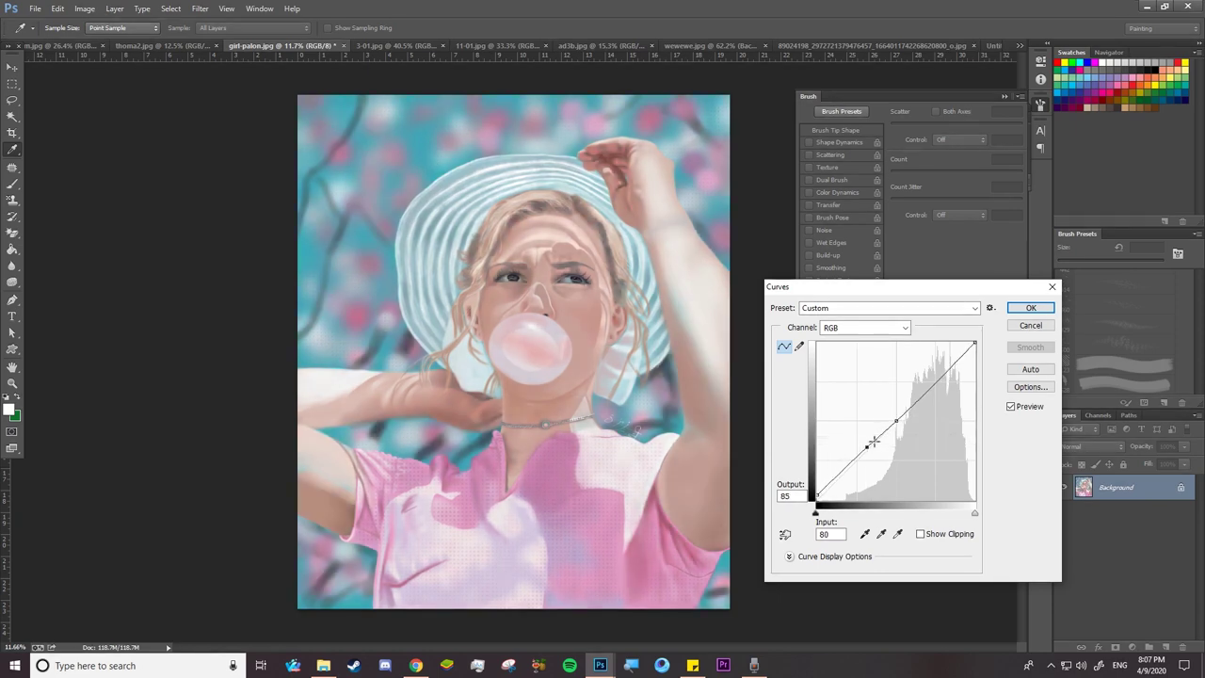
pyautogui.moveTo(974, 353); pyautogui.dragTo(969, 385)
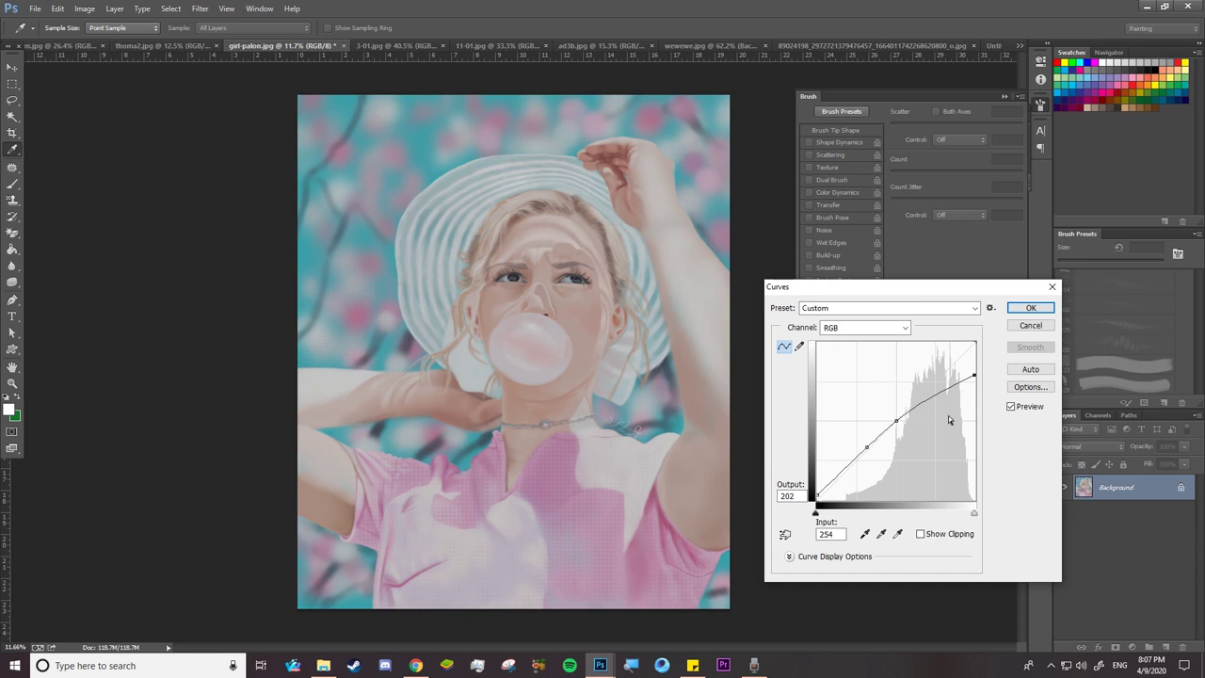
pyautogui.click(1030, 372)
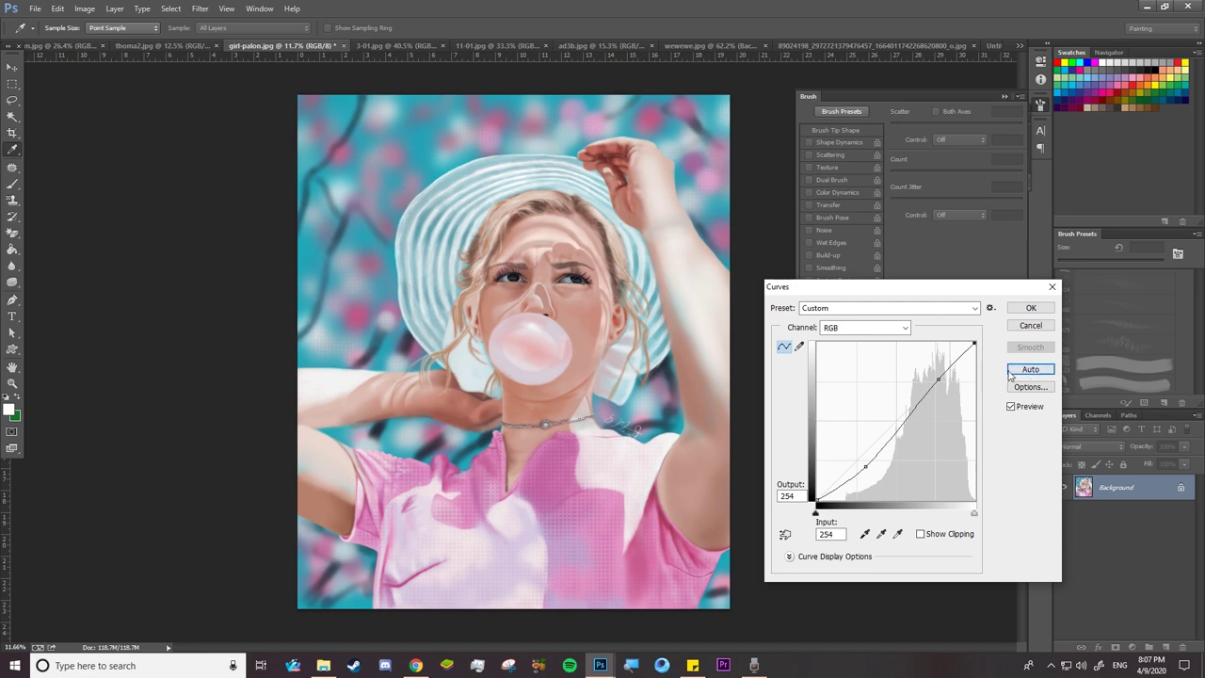
pyautogui.click(1029, 309)
# Trial a raised Exposure on the painting, discard it, and reopen the adjustments list
pyautogui.press('z')
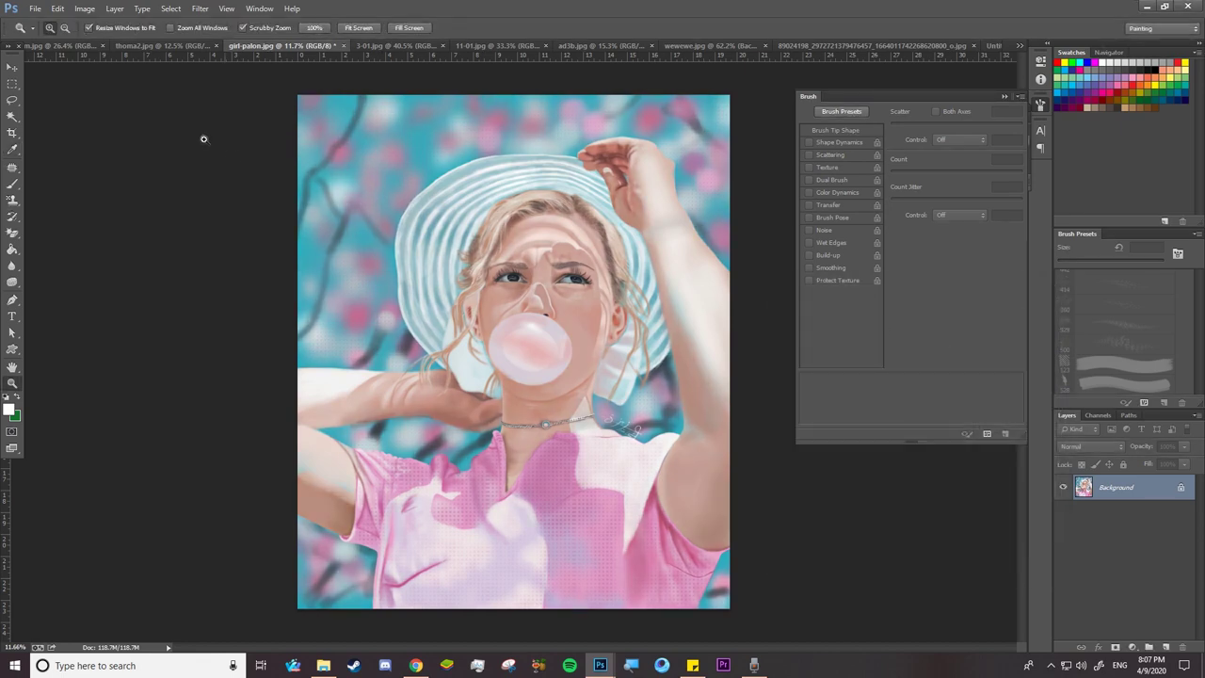
pyautogui.click(84, 9)
pyautogui.moveTo(103, 41)
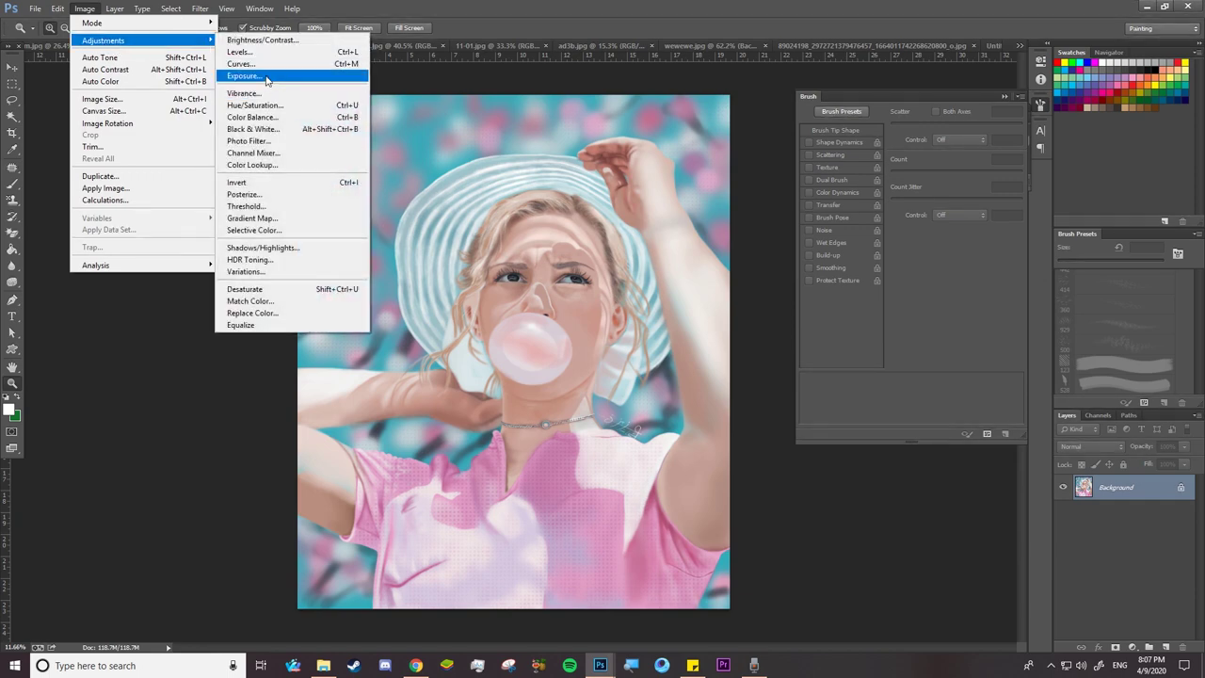
pyautogui.click(244, 75)
pyautogui.moveTo(625, 180); pyautogui.dragTo(849, 381)
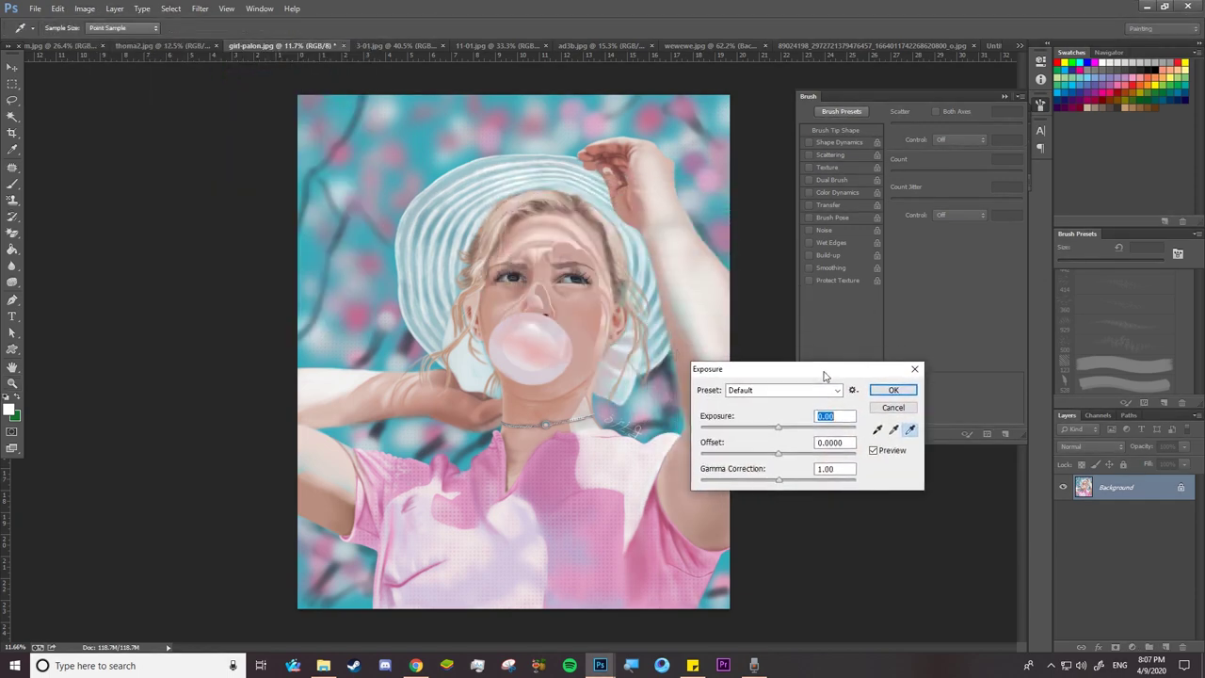
pyautogui.moveTo(796, 440)
pyautogui.mouseDown()
pyautogui.moveTo(820, 439)
pyautogui.moveTo(764, 439)
pyautogui.moveTo(802, 440)
pyautogui.moveTo(813, 471)
pyautogui.mouseUp()
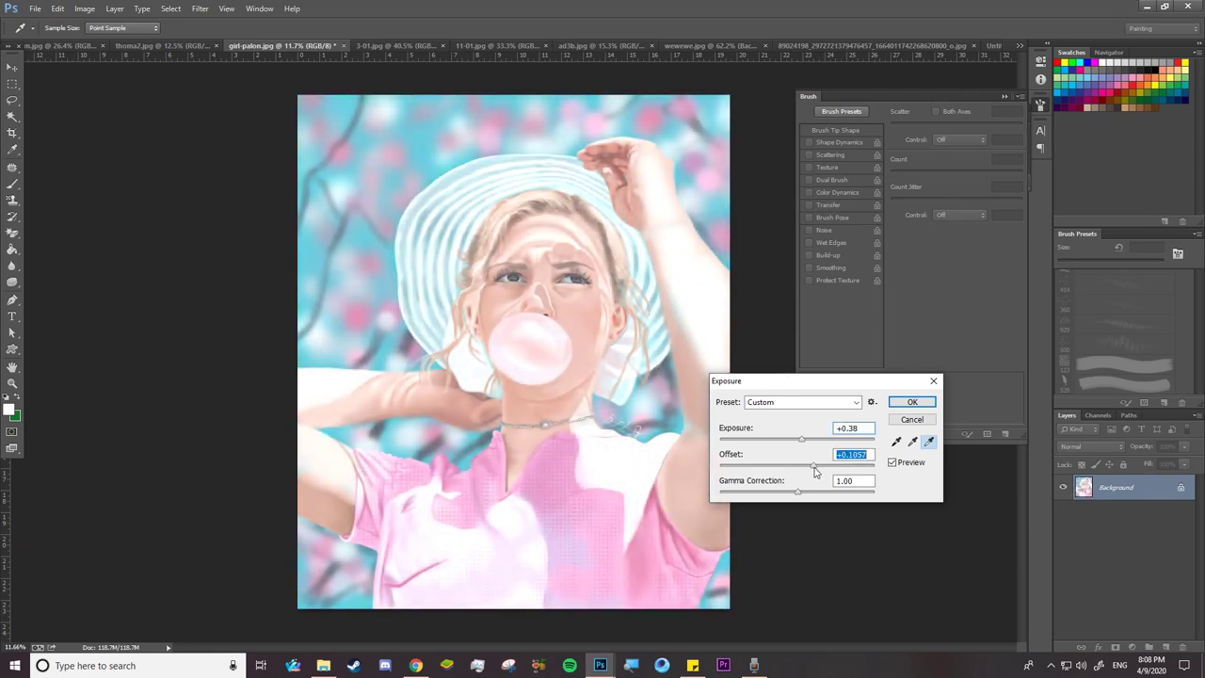
pyautogui.click(911, 420)
pyautogui.click(83, 8)
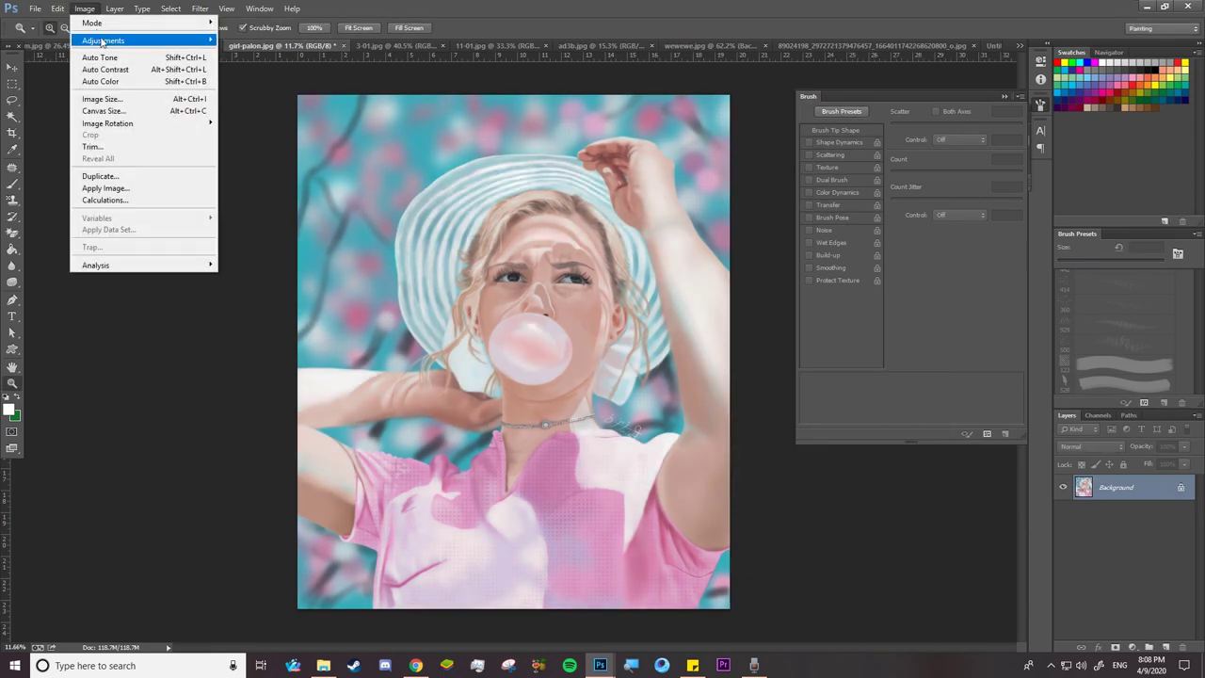
pyautogui.moveTo(103, 41)
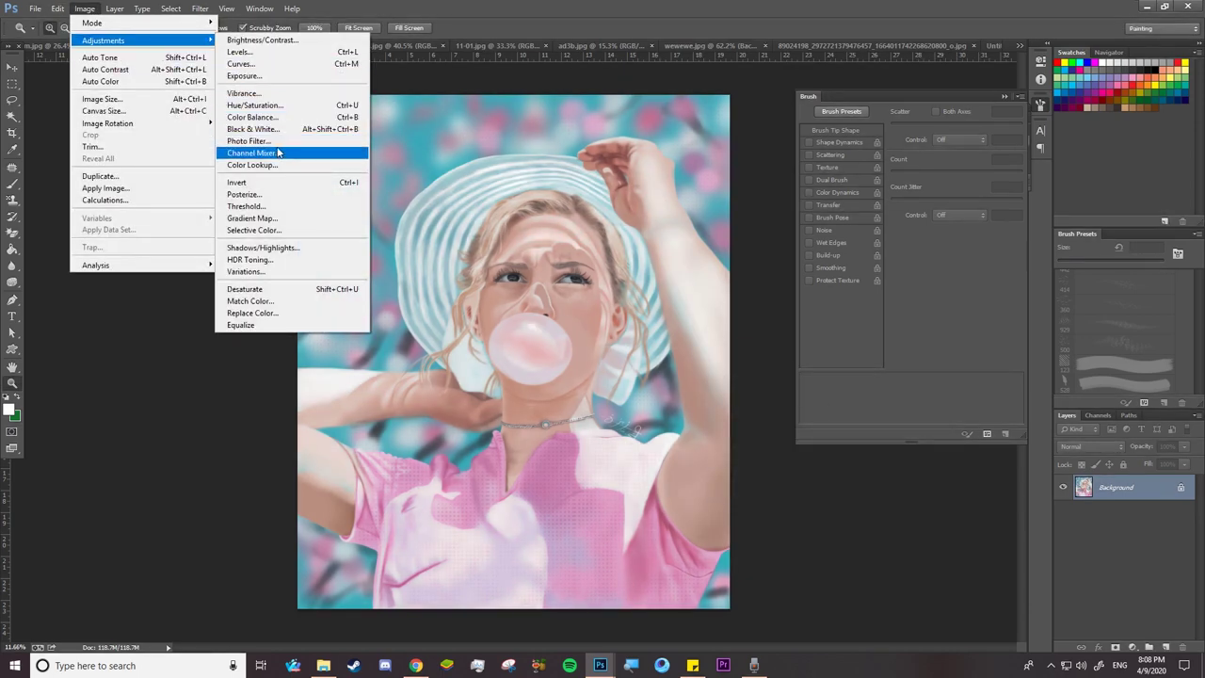
# Apply about +57 Vibrance after experimenting with the Vibrance and Saturation sliders
pyautogui.click(262, 93)
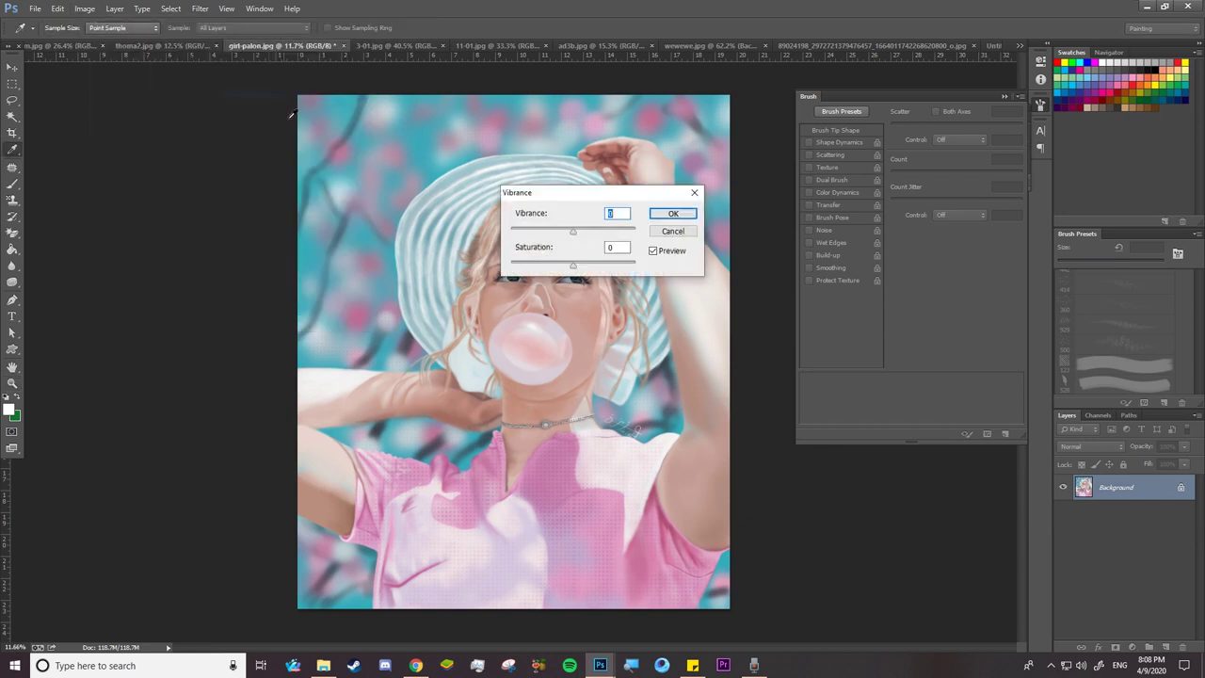
pyautogui.moveTo(619, 189); pyautogui.dragTo(780, 410)
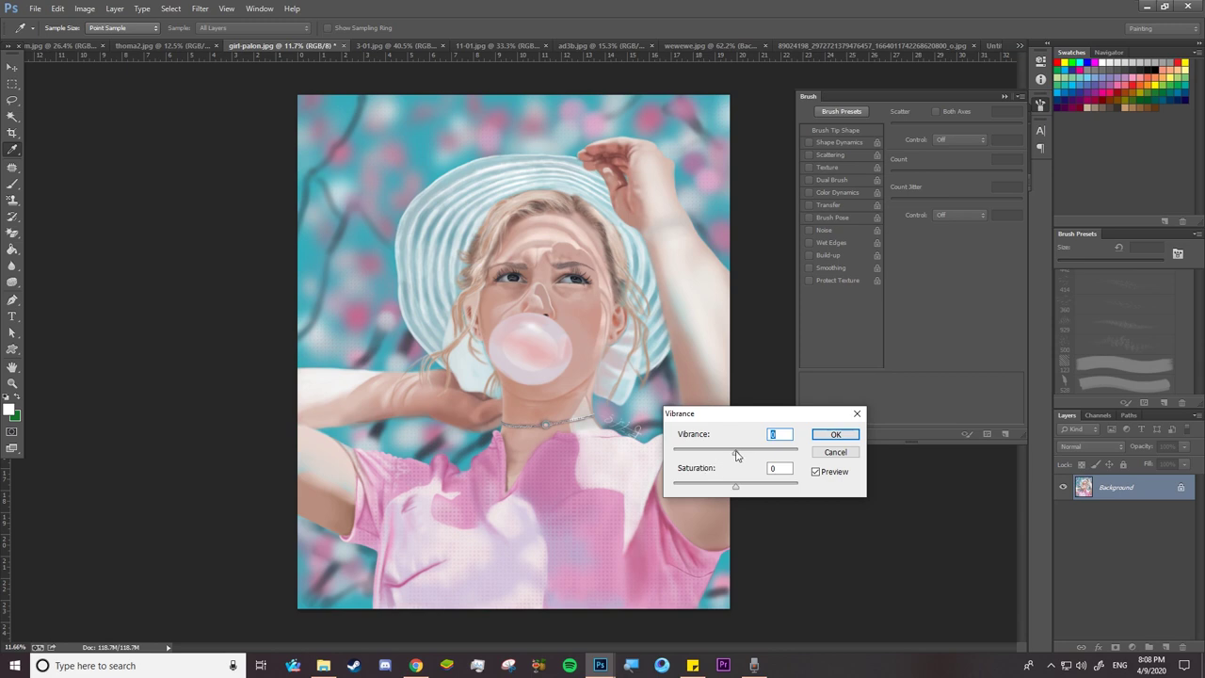
pyautogui.moveTo(736, 454); pyautogui.dragTo(799, 444)
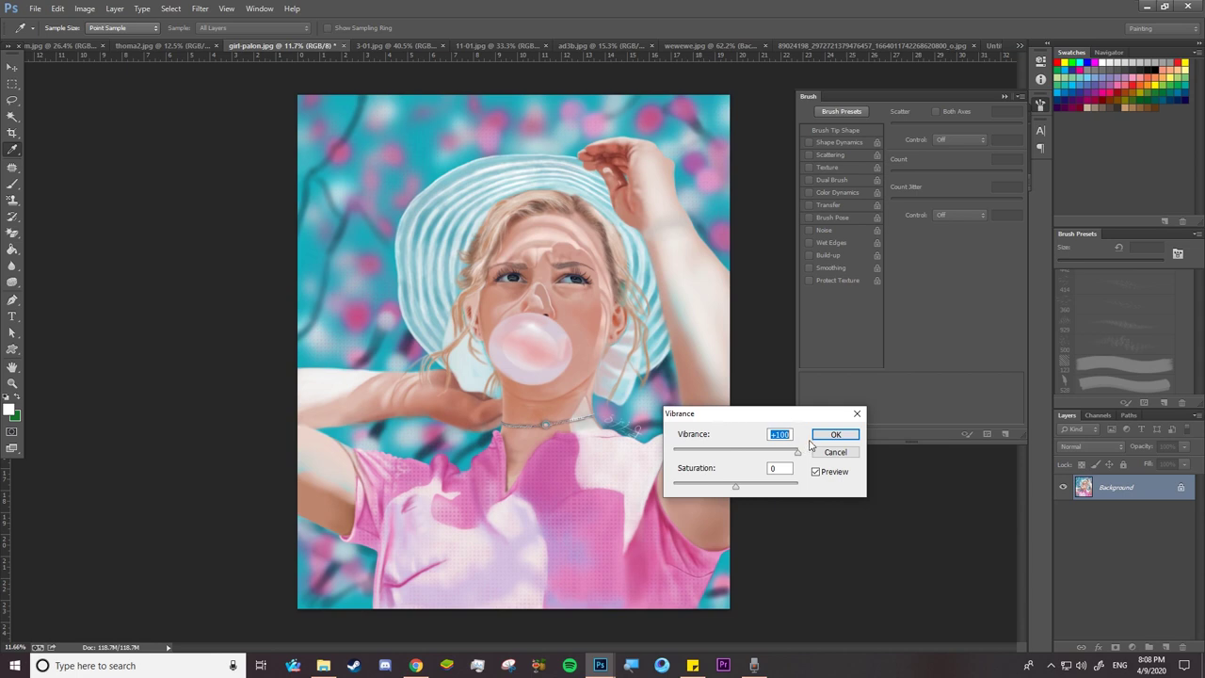
pyautogui.moveTo(736, 489)
pyautogui.mouseDown()
pyautogui.moveTo(789, 482)
pyautogui.moveTo(756, 487)
pyautogui.mouseUp()
pyautogui.click(734, 486)
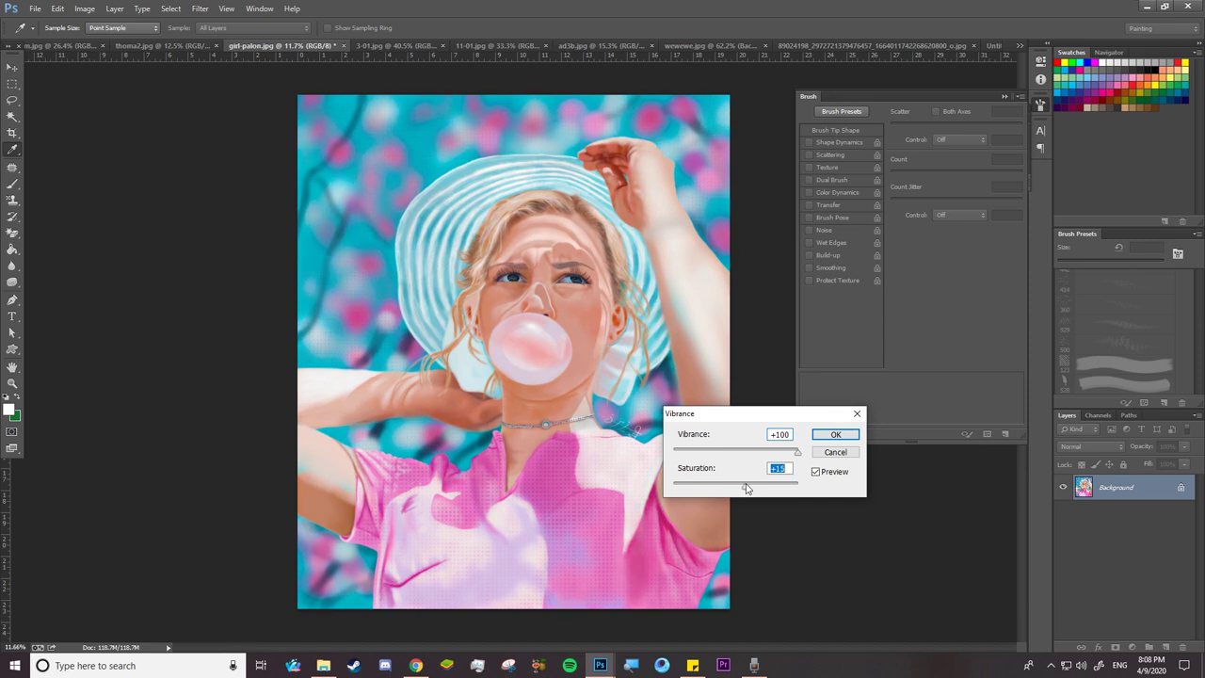
pyautogui.moveTo(761, 487); pyautogui.dragTo(692, 489)
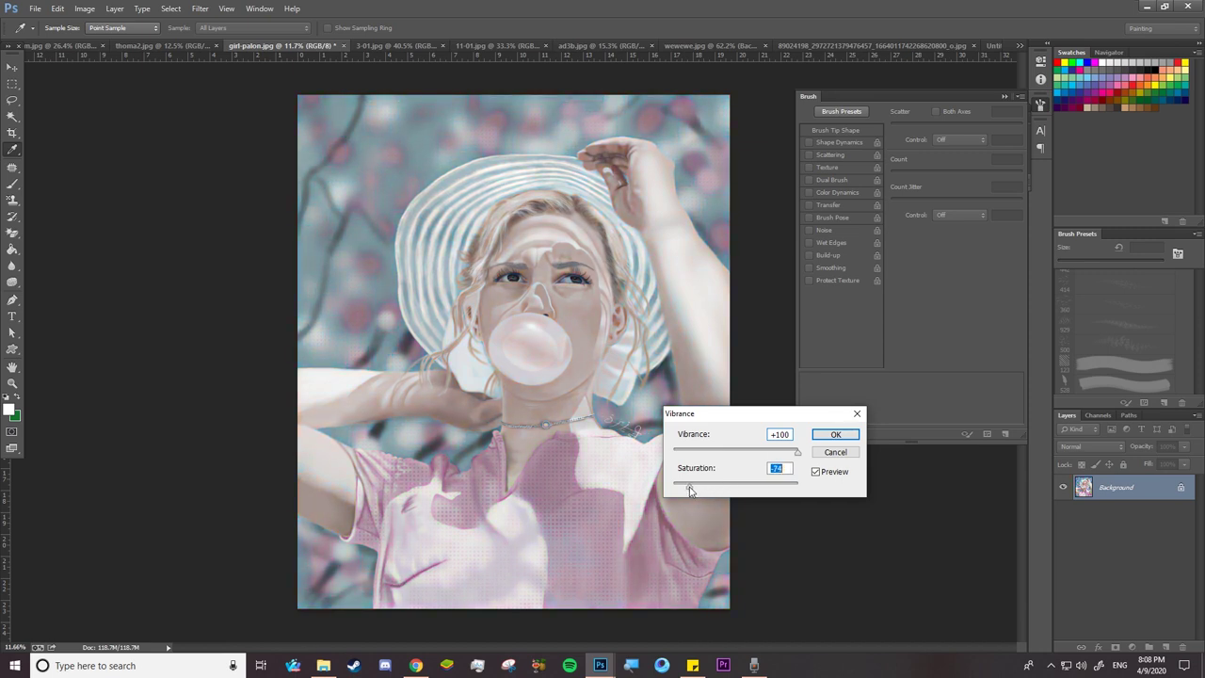
pyautogui.moveTo(684, 493); pyautogui.dragTo(737, 491)
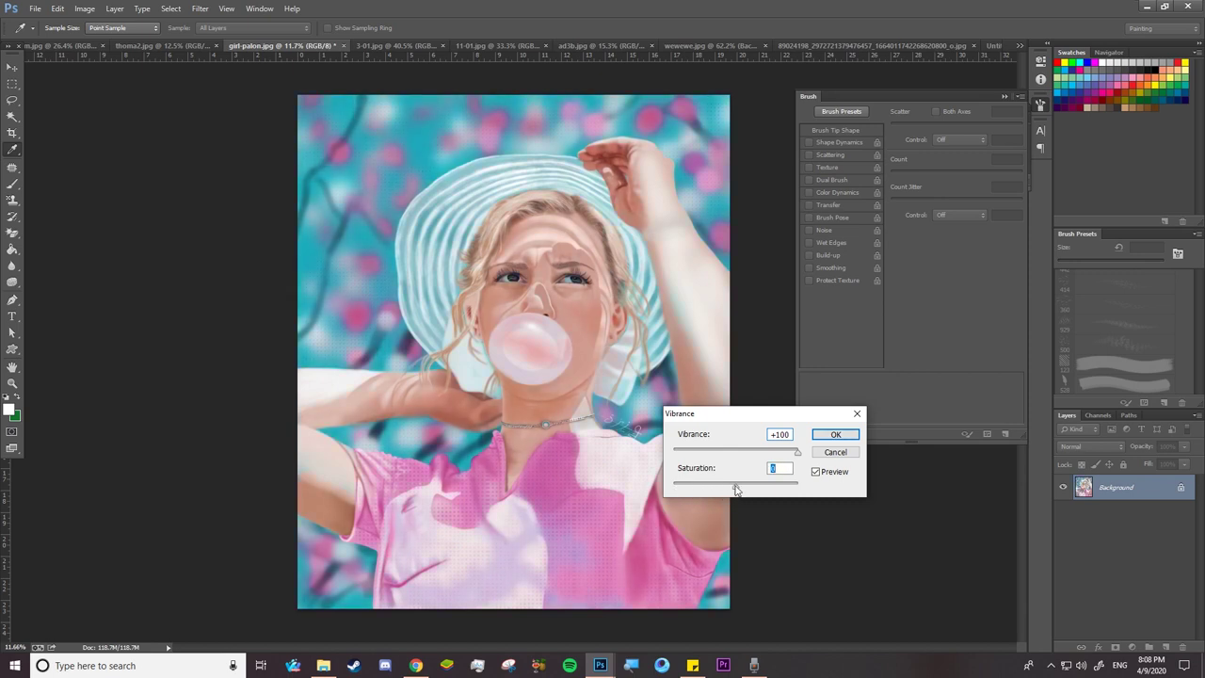
pyautogui.moveTo(799, 457)
pyautogui.mouseDown()
pyautogui.moveTo(709, 460)
pyautogui.moveTo(771, 453)
pyautogui.mouseUp()
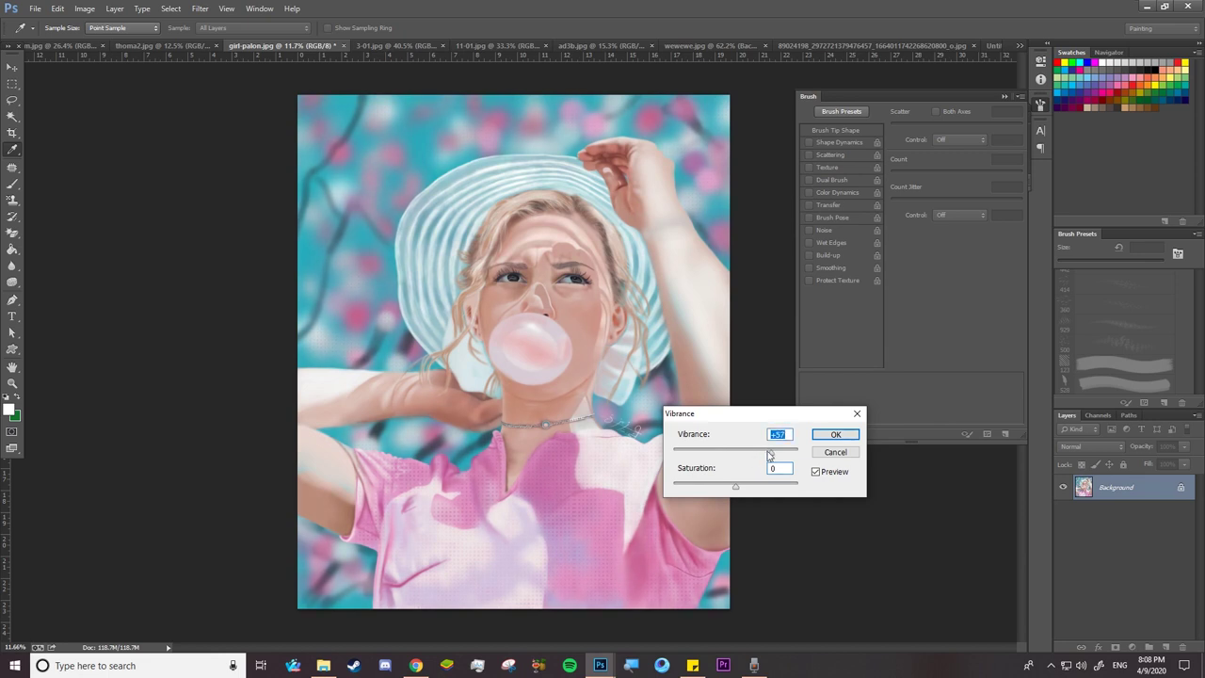
pyautogui.press('Return')
pyautogui.press('z')
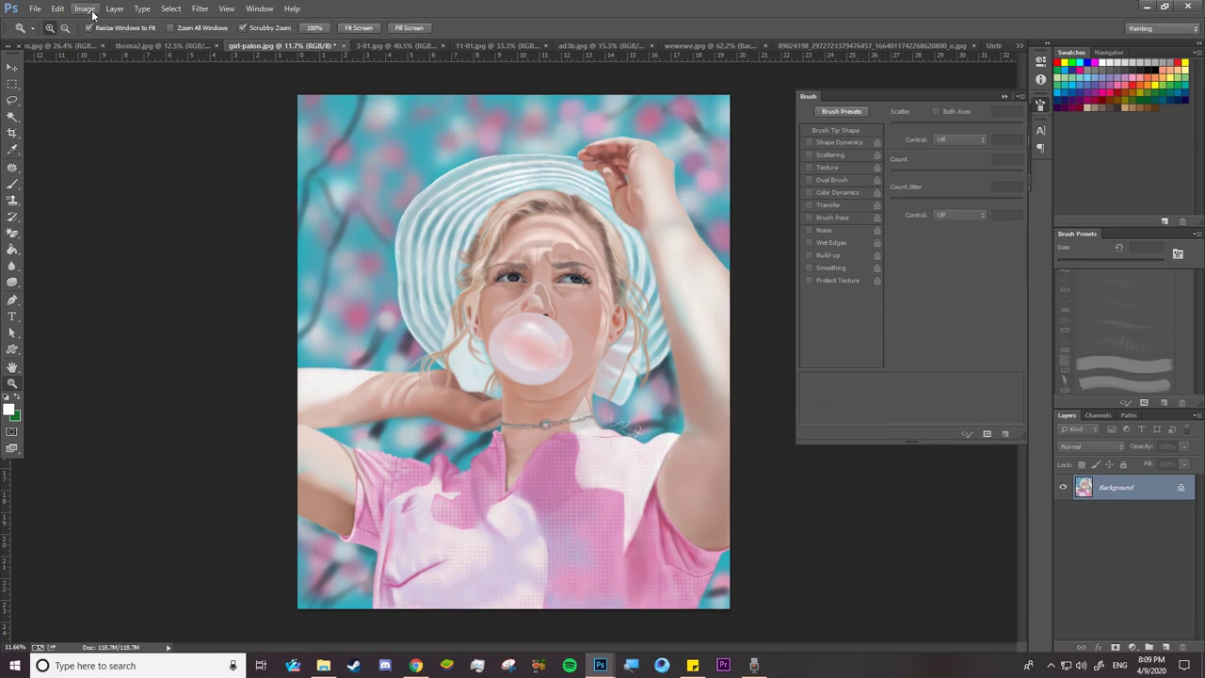
pyautogui.click(85, 10)
pyautogui.moveTo(103, 41)
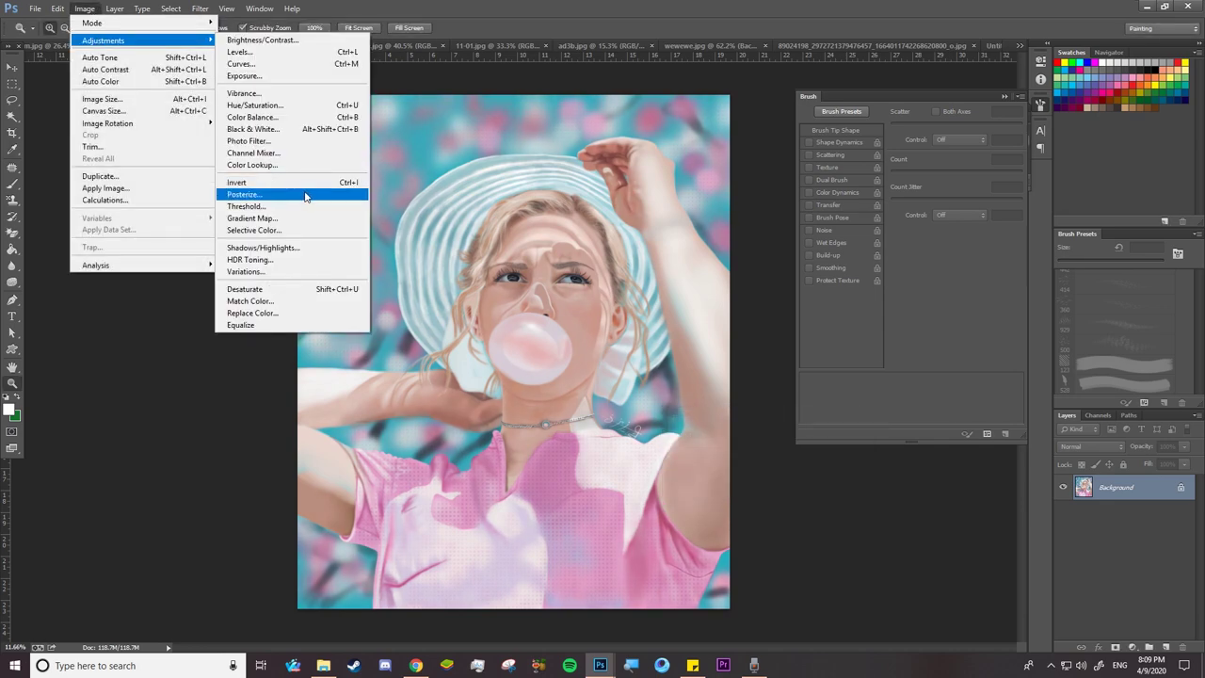
pyautogui.click(298, 197)
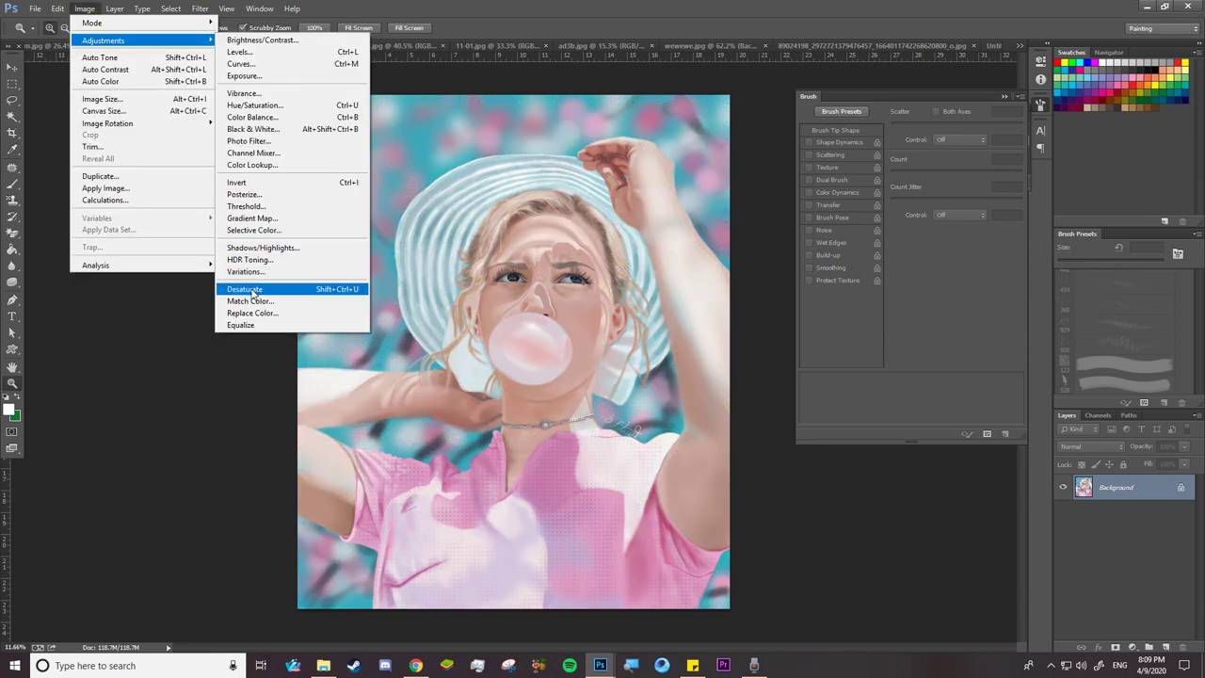
pyautogui.click(254, 290)
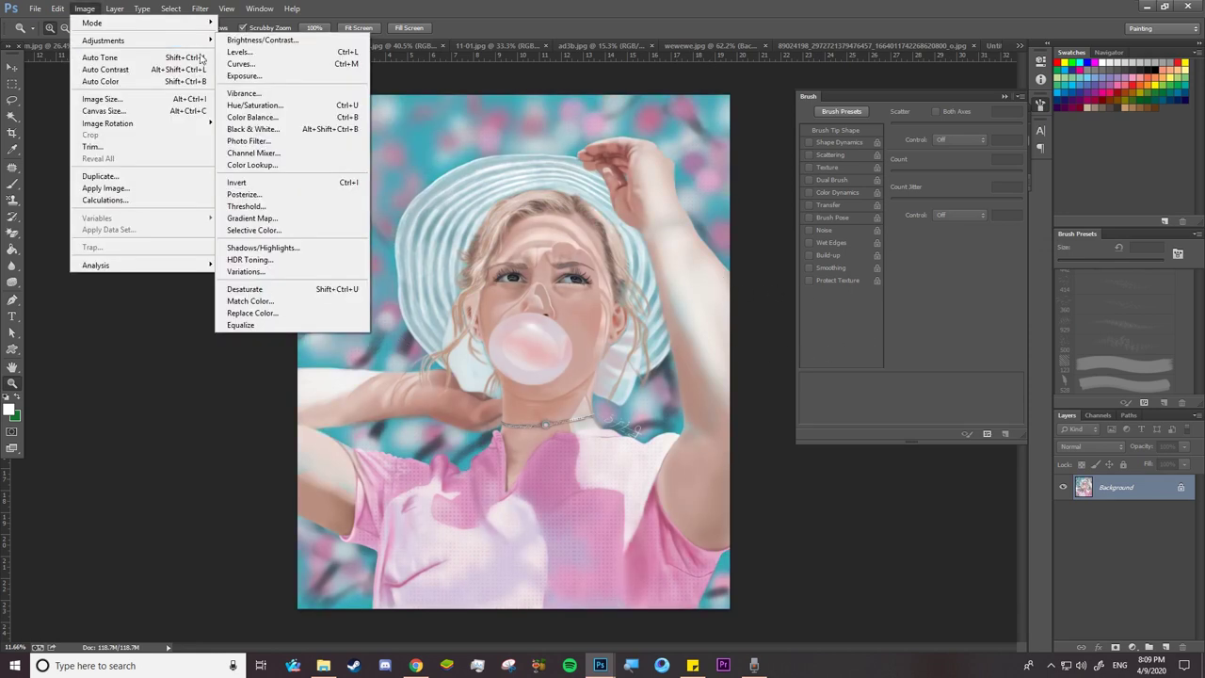
pyautogui.click(279, 165)
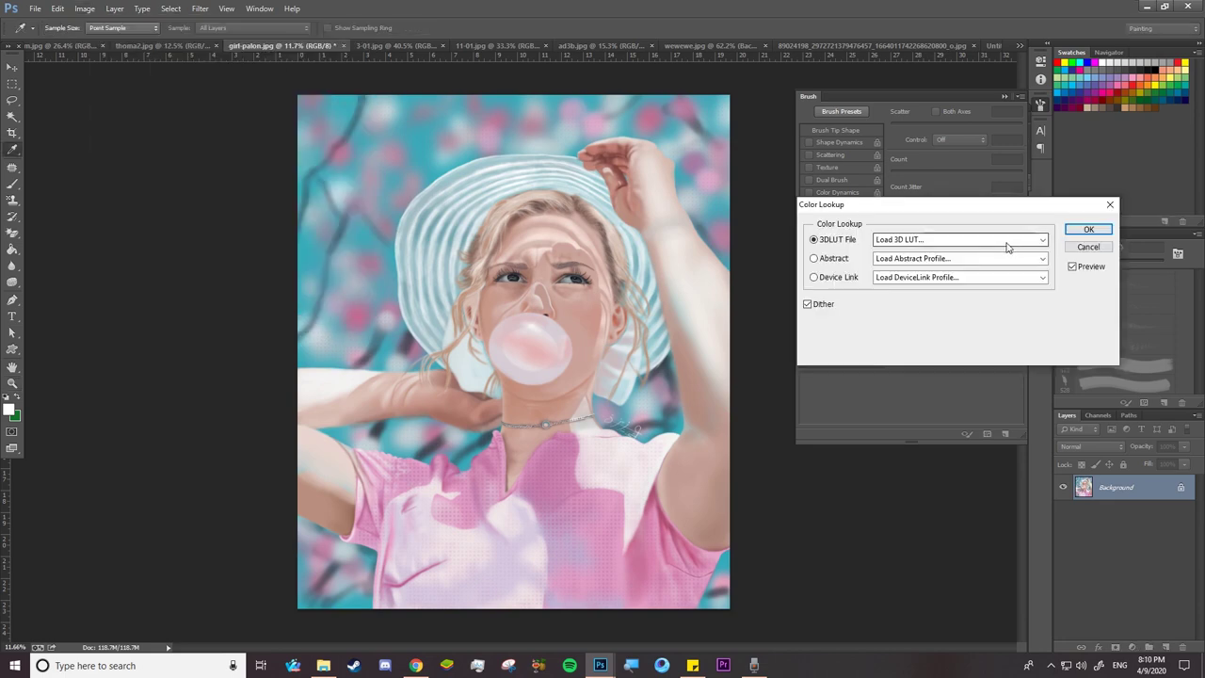
pyautogui.click(1008, 243)
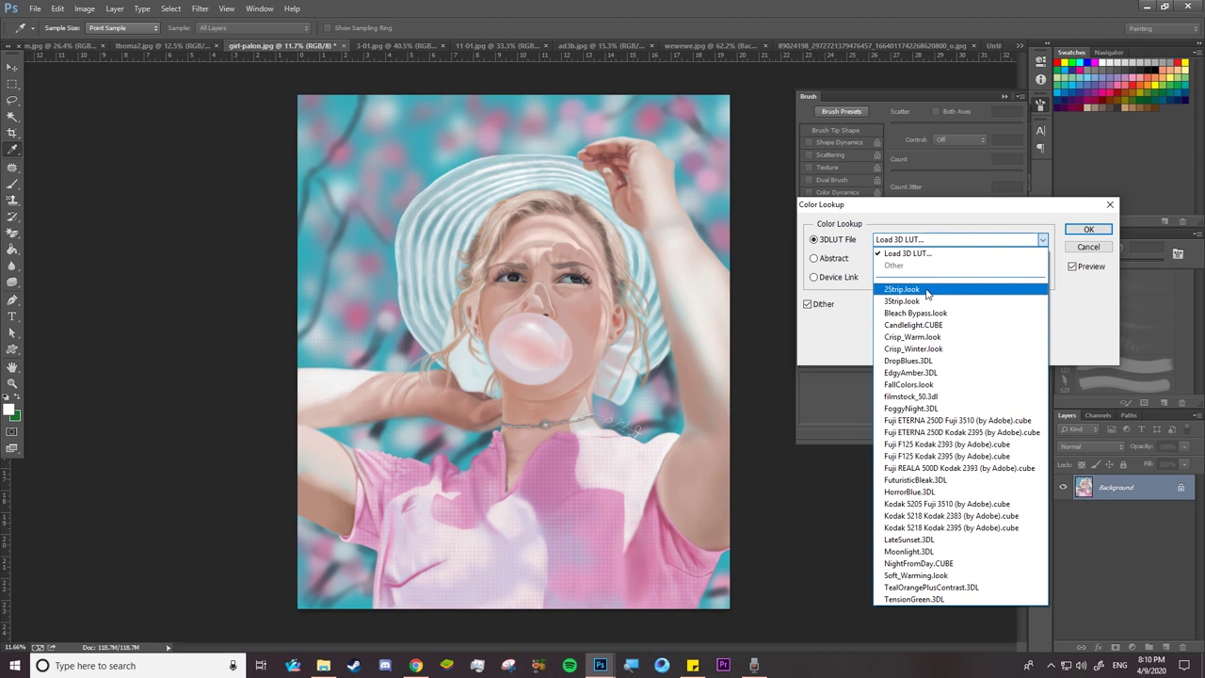
pyautogui.click(922, 290)
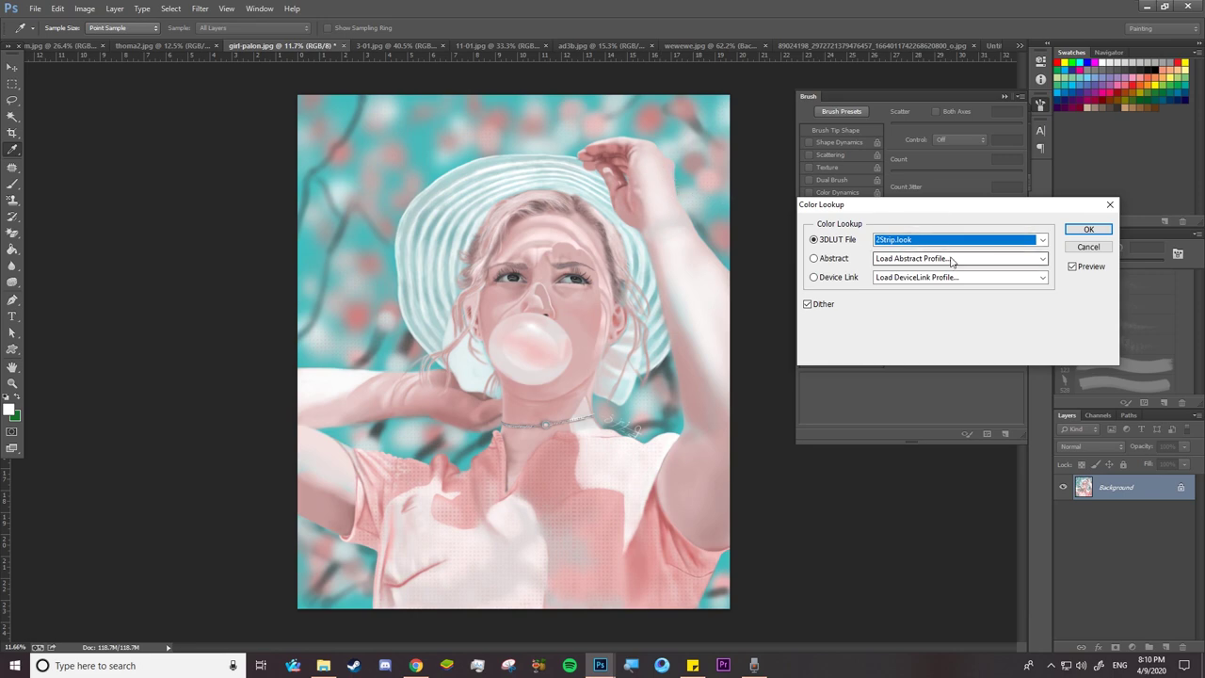
pyautogui.press('Down')
pyautogui.press('Down')
pyautogui.press('Down')
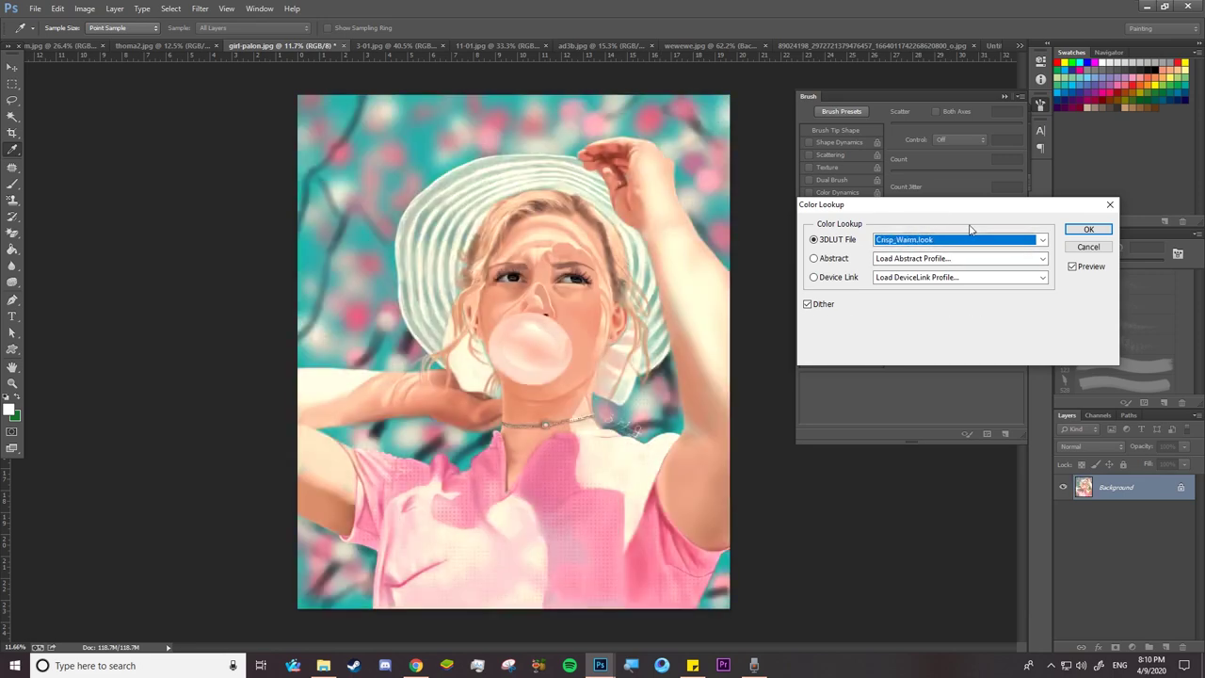
pyautogui.press('Down')
pyautogui.press('Down')
pyautogui.click(1087, 246)
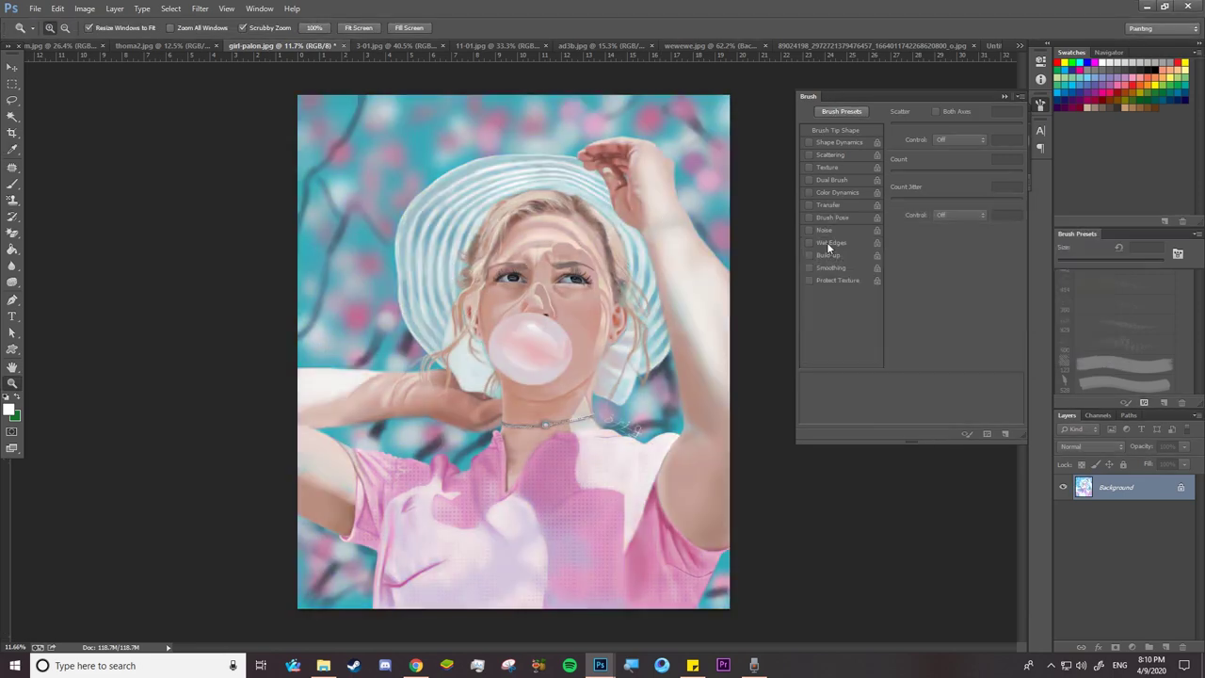
pyautogui.click(84, 9)
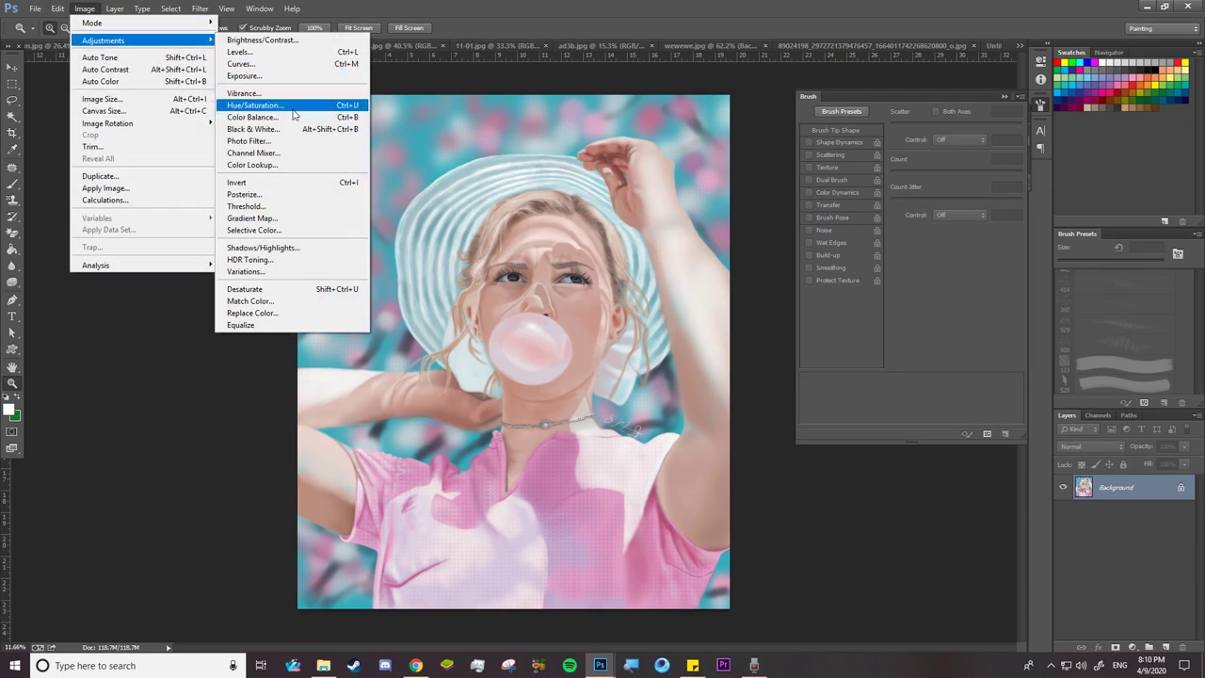
pyautogui.moveTo(103, 41)
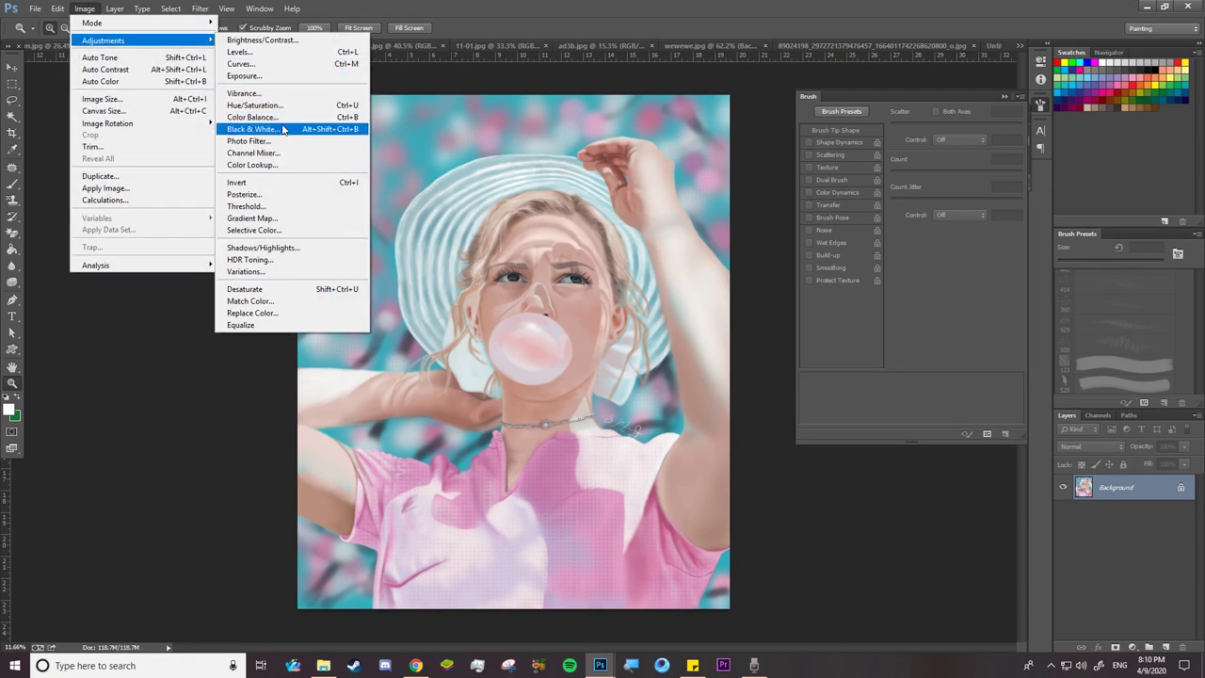
pyautogui.click(283, 118)
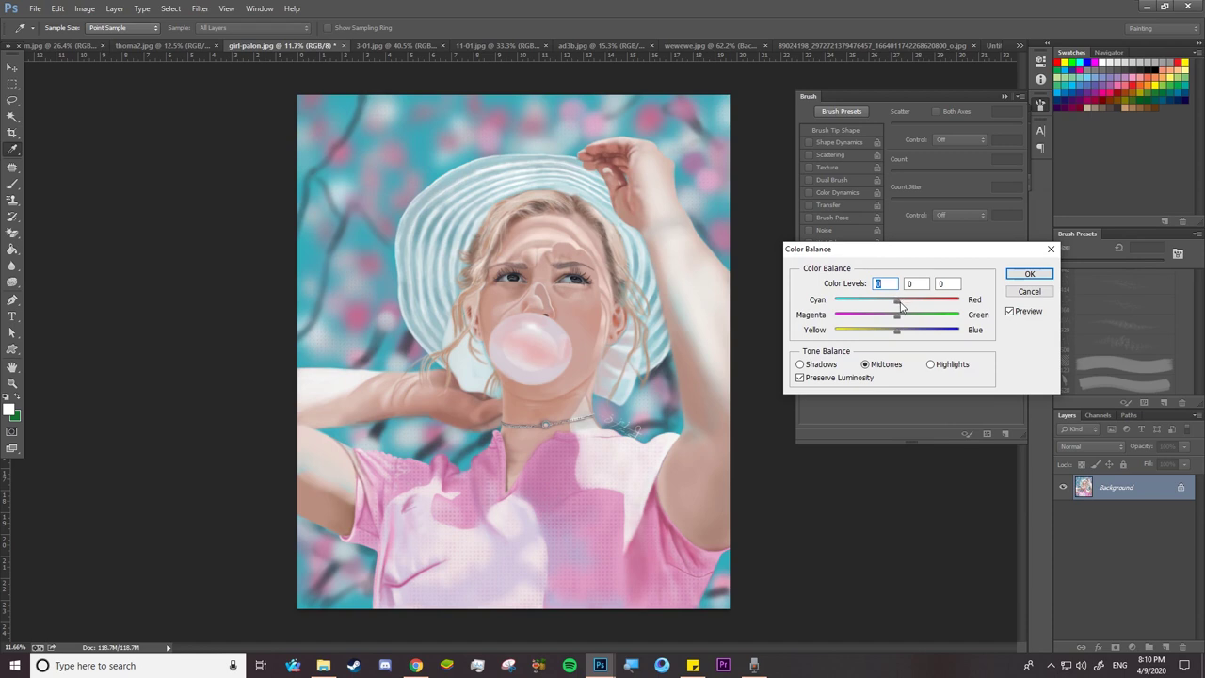
pyautogui.moveTo(897, 305); pyautogui.dragTo(902, 304)
pyautogui.moveTo(902, 306)
pyautogui.mouseDown()
pyautogui.moveTo(925, 304)
pyautogui.moveTo(891, 306)
pyautogui.mouseUp()
pyautogui.moveTo(873, 305); pyautogui.dragTo(876, 306)
pyautogui.moveTo(875, 305); pyautogui.dragTo(906, 304)
pyautogui.click(823, 365)
pyautogui.moveTo(899, 302); pyautogui.dragTo(916, 302)
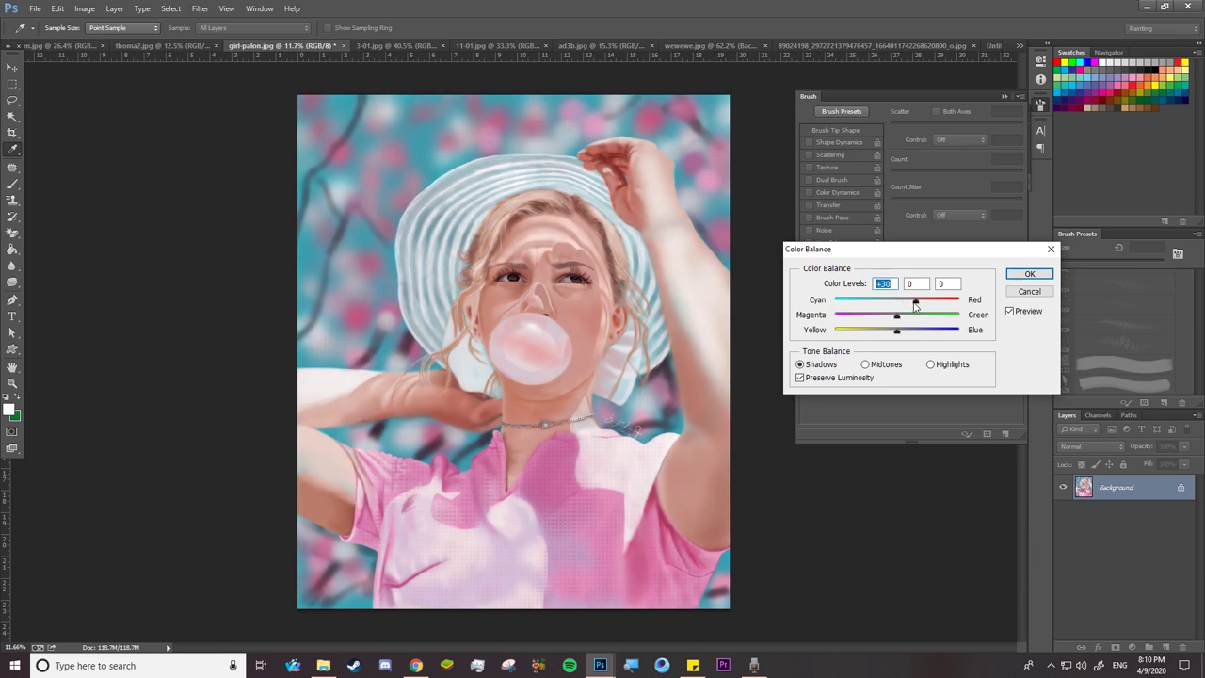
pyautogui.click(931, 364)
pyautogui.moveTo(899, 303); pyautogui.dragTo(918, 304)
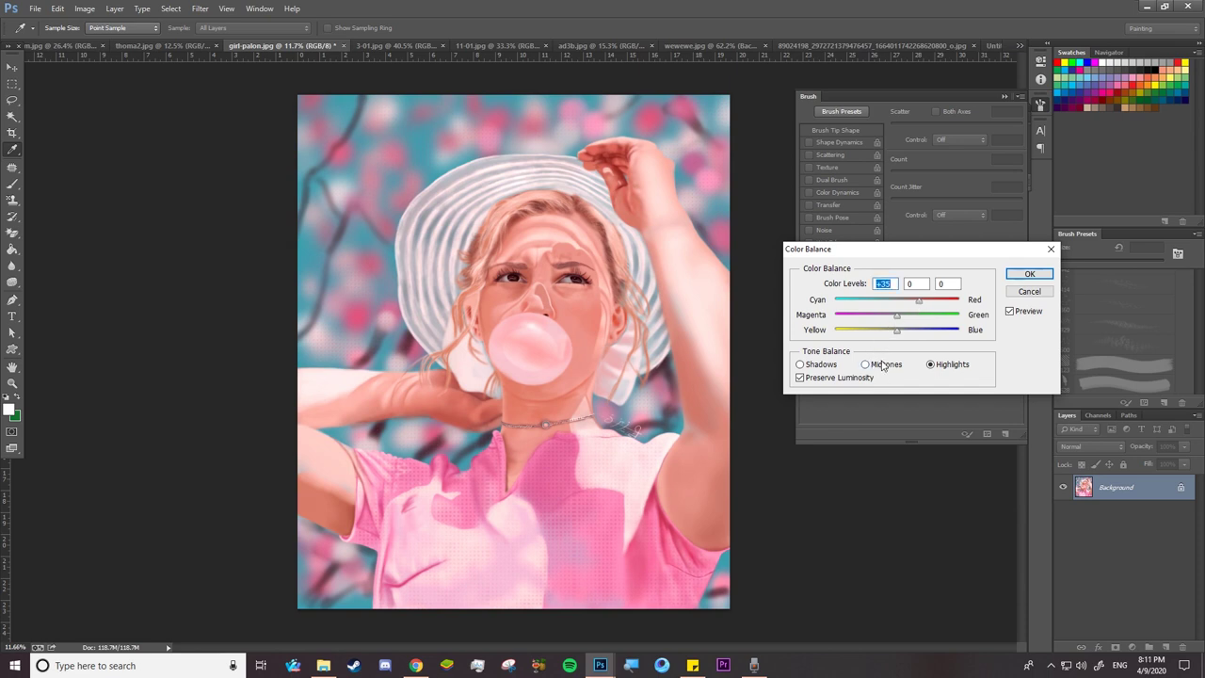
# Discard the Color Balance changes and give the painting a slight Hue/Saturation saturation boost
pyautogui.click(1029, 291)
pyautogui.press('z')
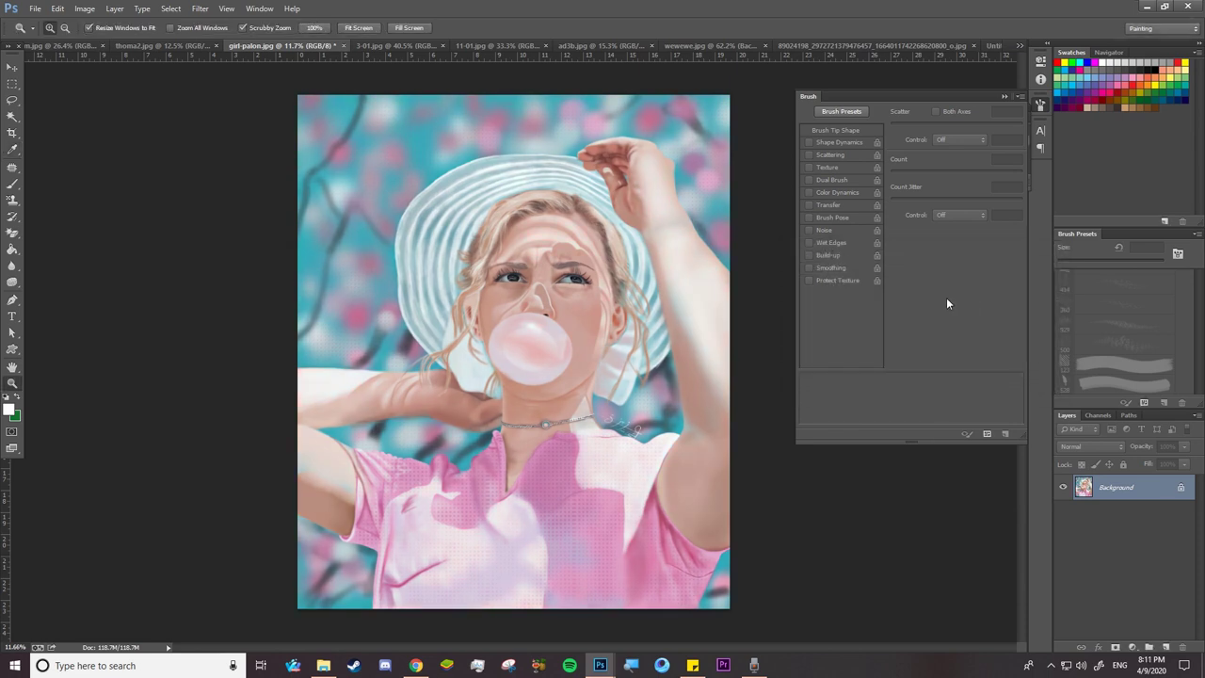
pyautogui.click(85, 8)
pyautogui.moveTo(102, 40)
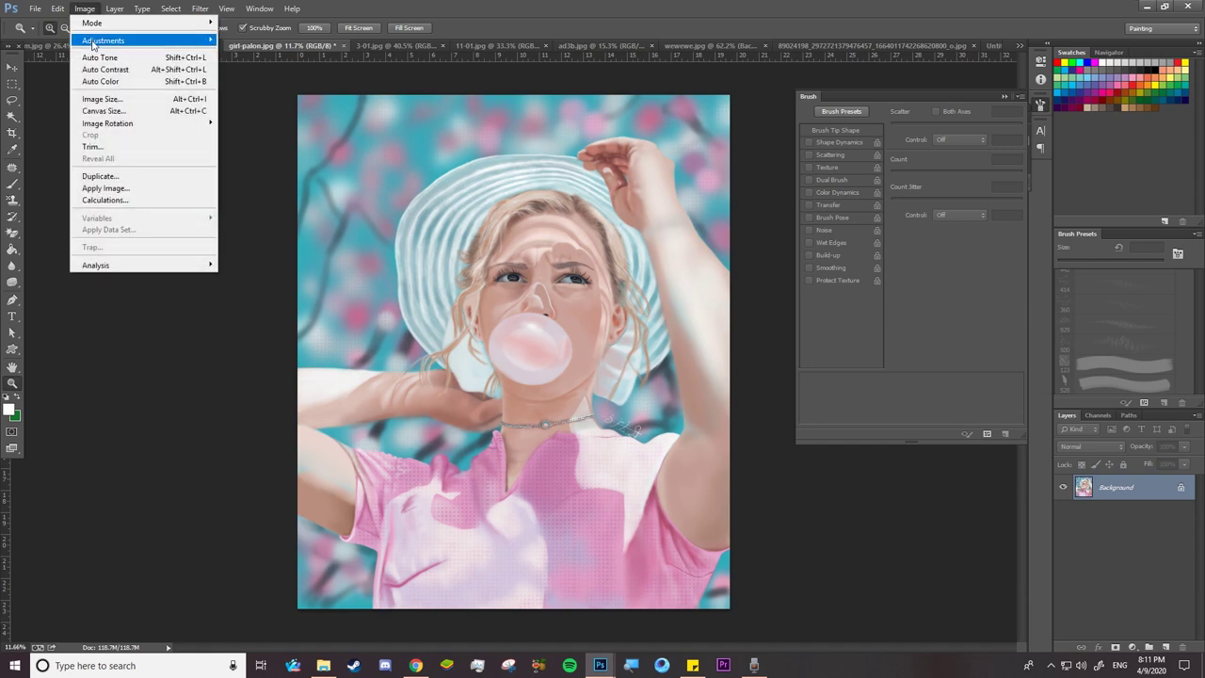
pyautogui.click(283, 107)
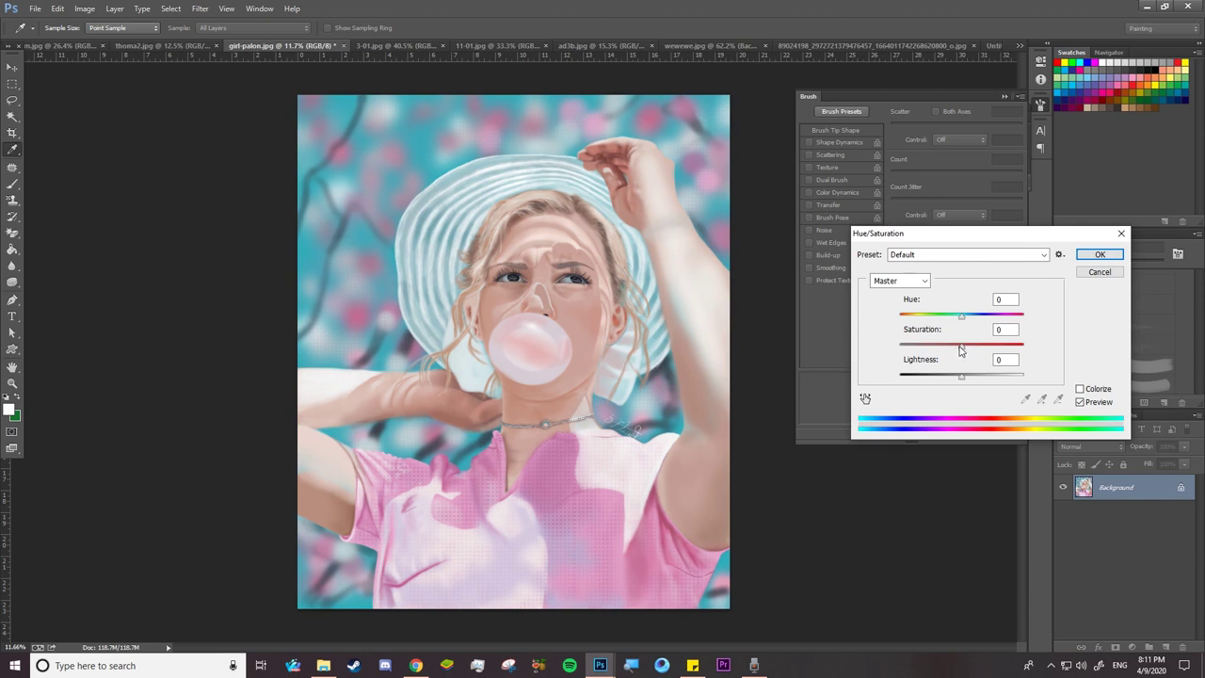
pyautogui.click(961, 348)
pyautogui.moveTo(962, 350)
pyautogui.mouseDown()
pyautogui.moveTo(1002, 351)
pyautogui.moveTo(974, 348)
pyautogui.moveTo(951, 377)
pyautogui.mouseUp()
pyautogui.press('Escape')
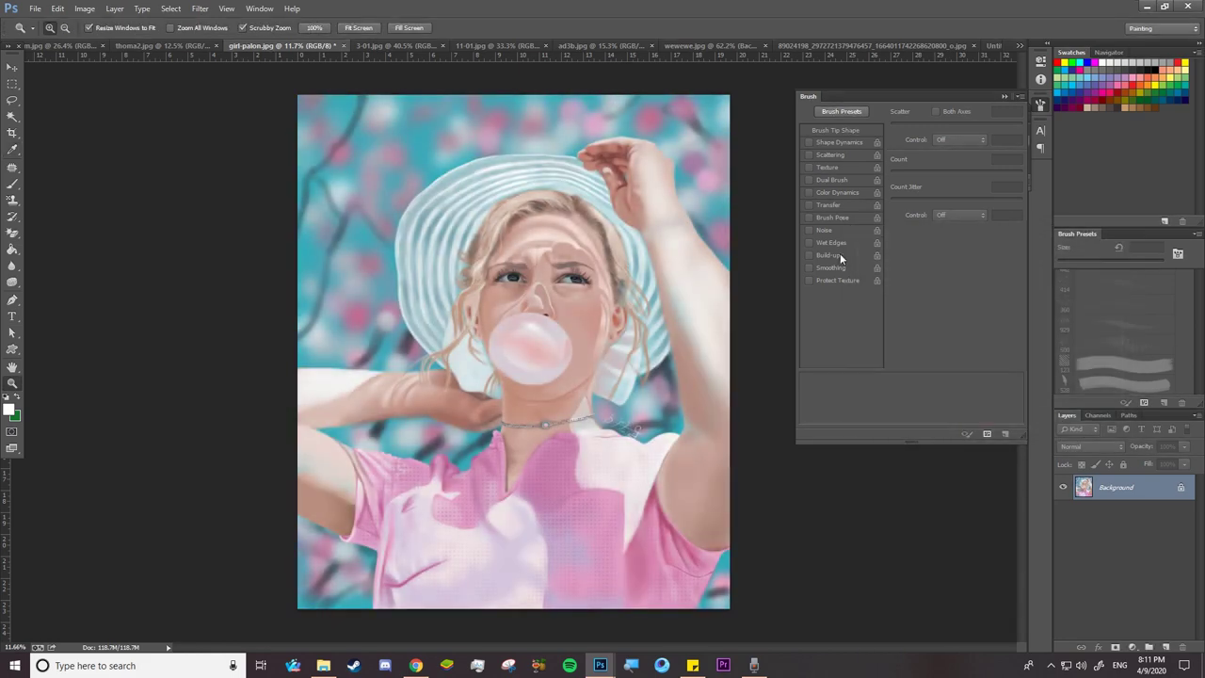
pyautogui.click(85, 9)
pyautogui.moveTo(103, 40)
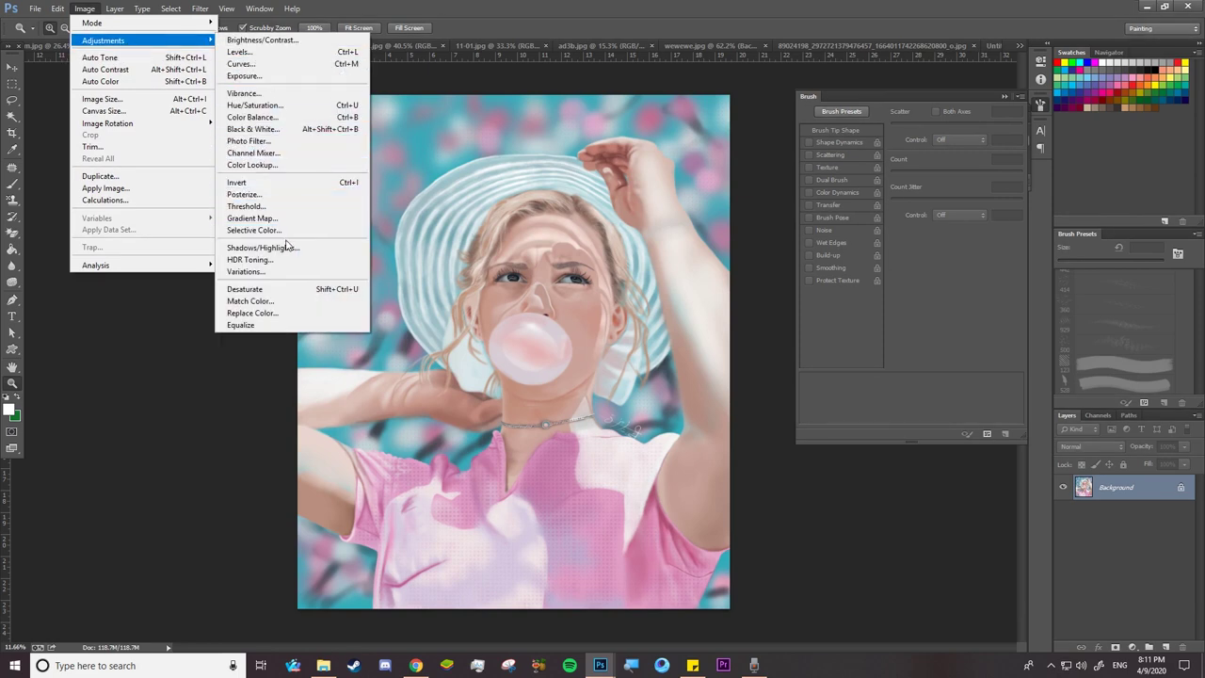
pyautogui.click(444, 153)
pyautogui.click(86, 10)
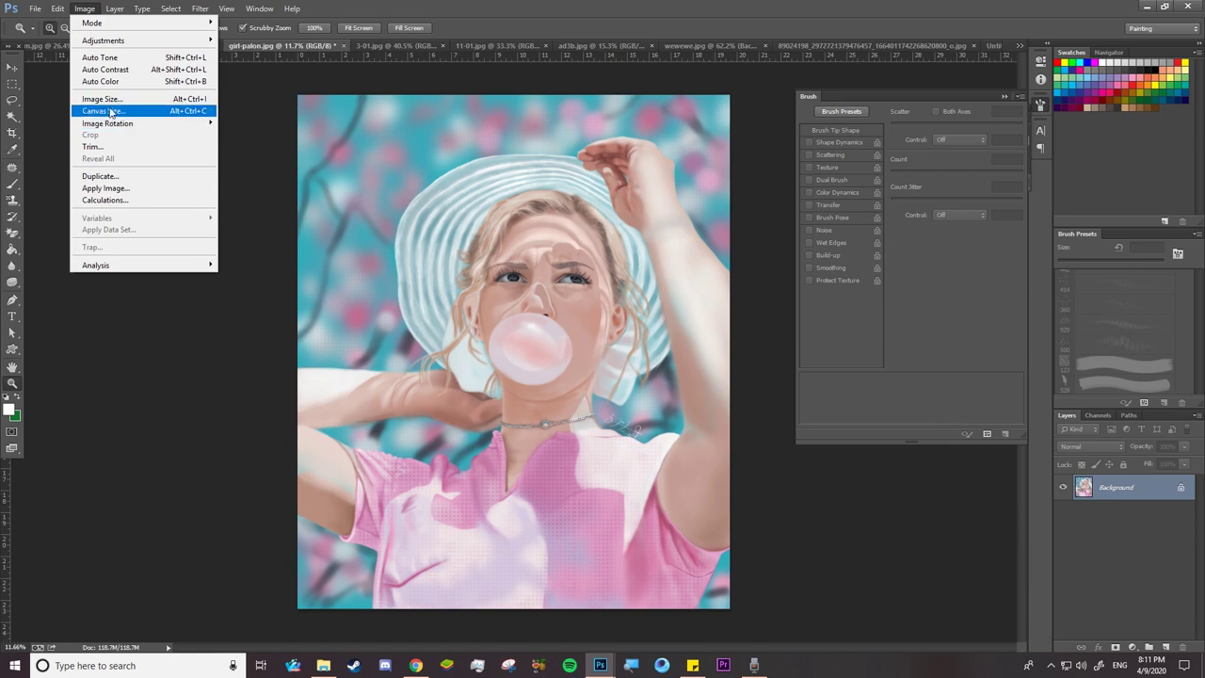
pyautogui.click(115, 100)
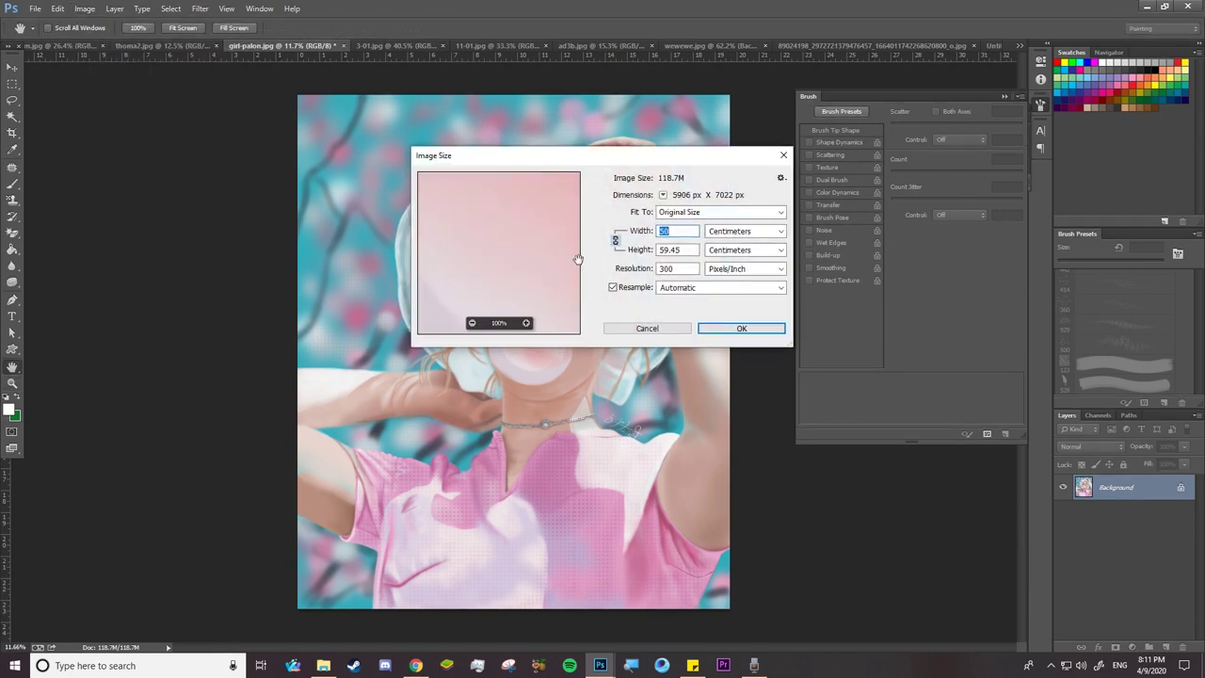
pyautogui.click(677, 269)
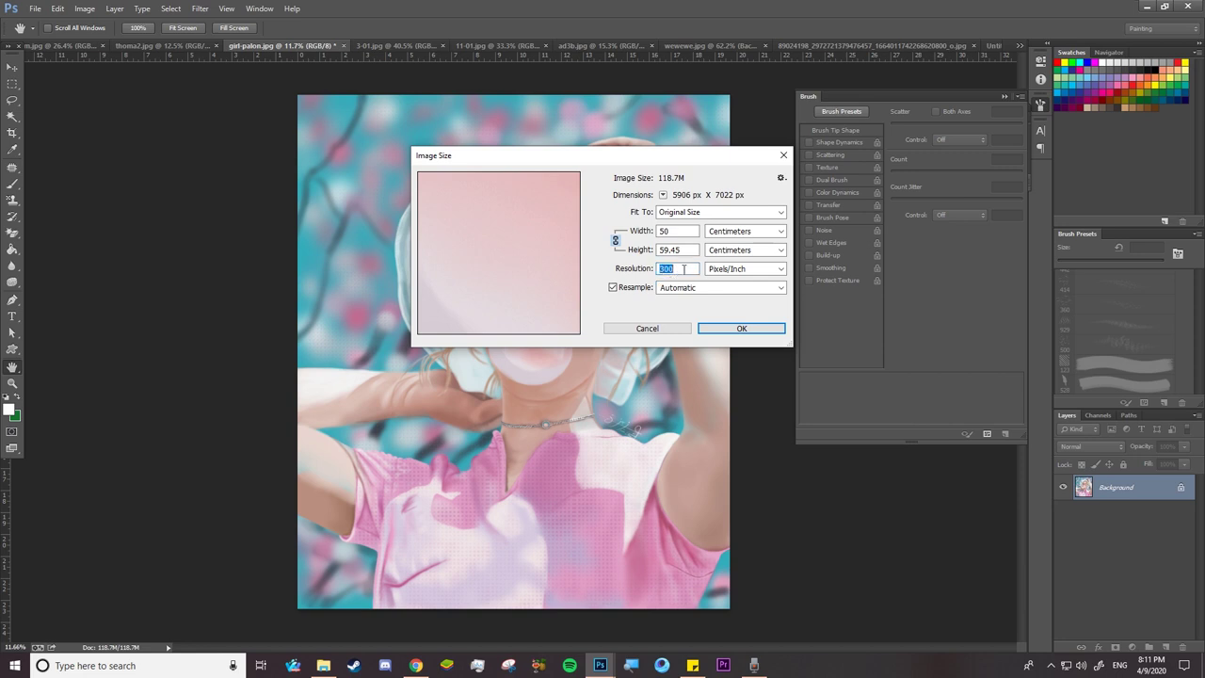
pyautogui.doubleClick(659, 233)
pyautogui.hotkey('shift', 'Tab')
pyautogui.press('Tab')
pyautogui.click(615, 241)
pyautogui.click(615, 241)
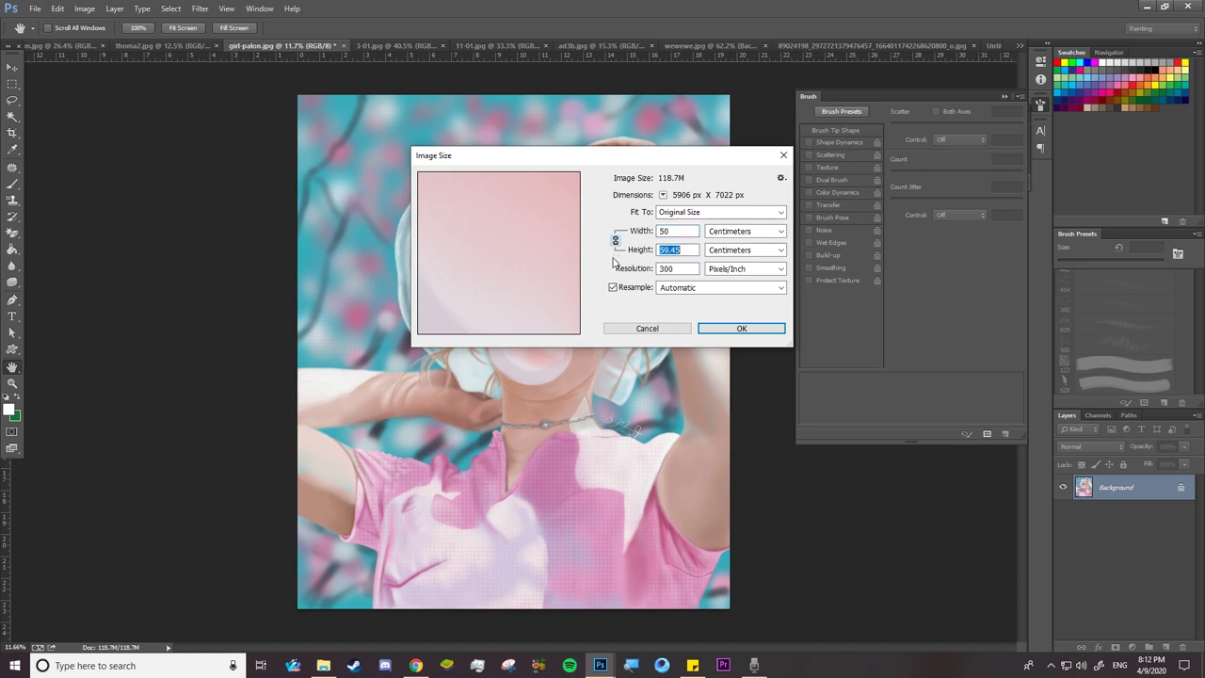
pyautogui.click(666, 328)
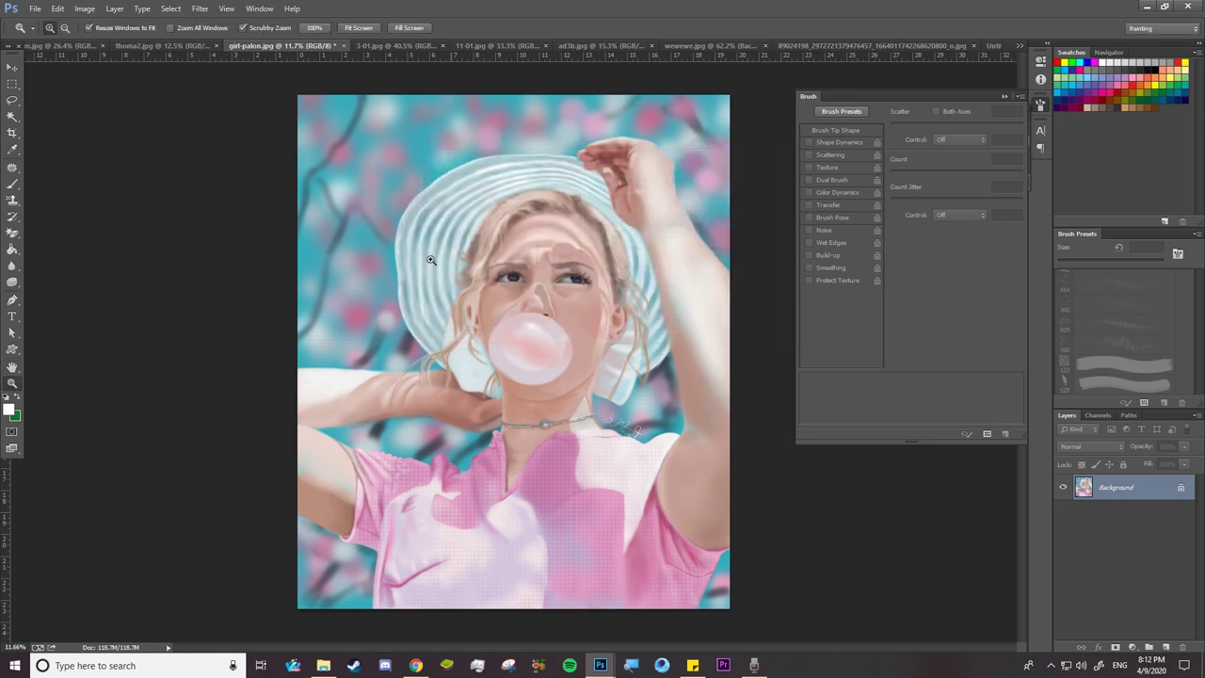
pyautogui.click(84, 8)
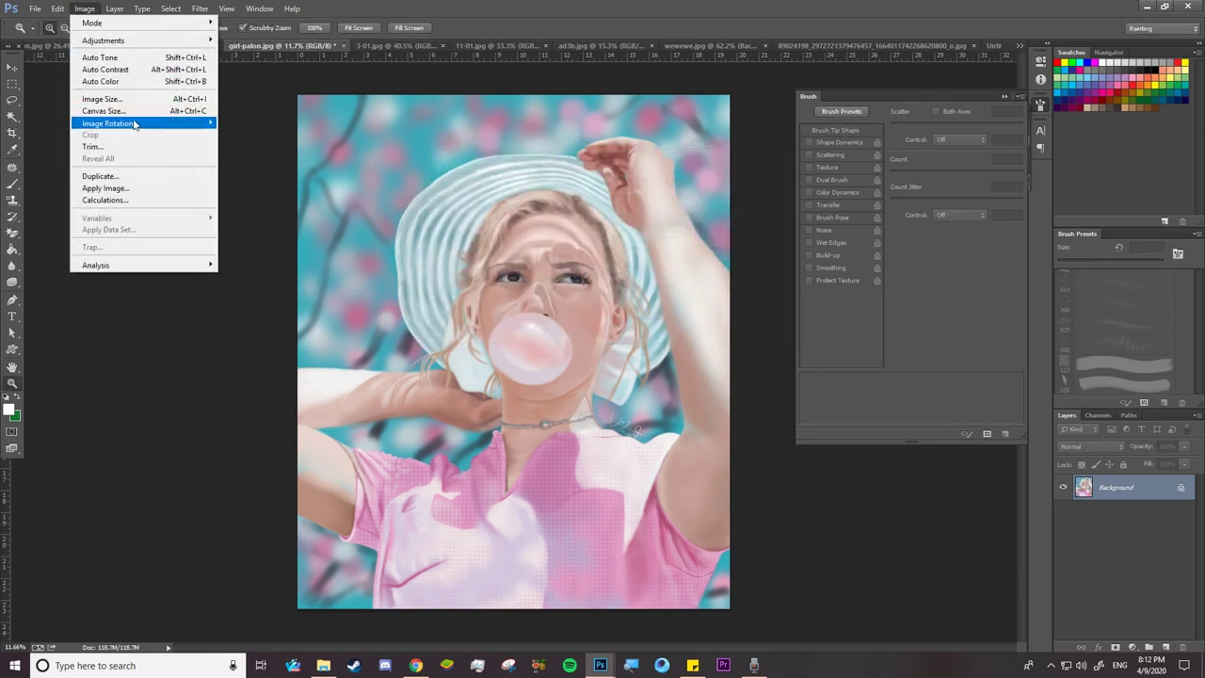
pyautogui.moveTo(107, 124)
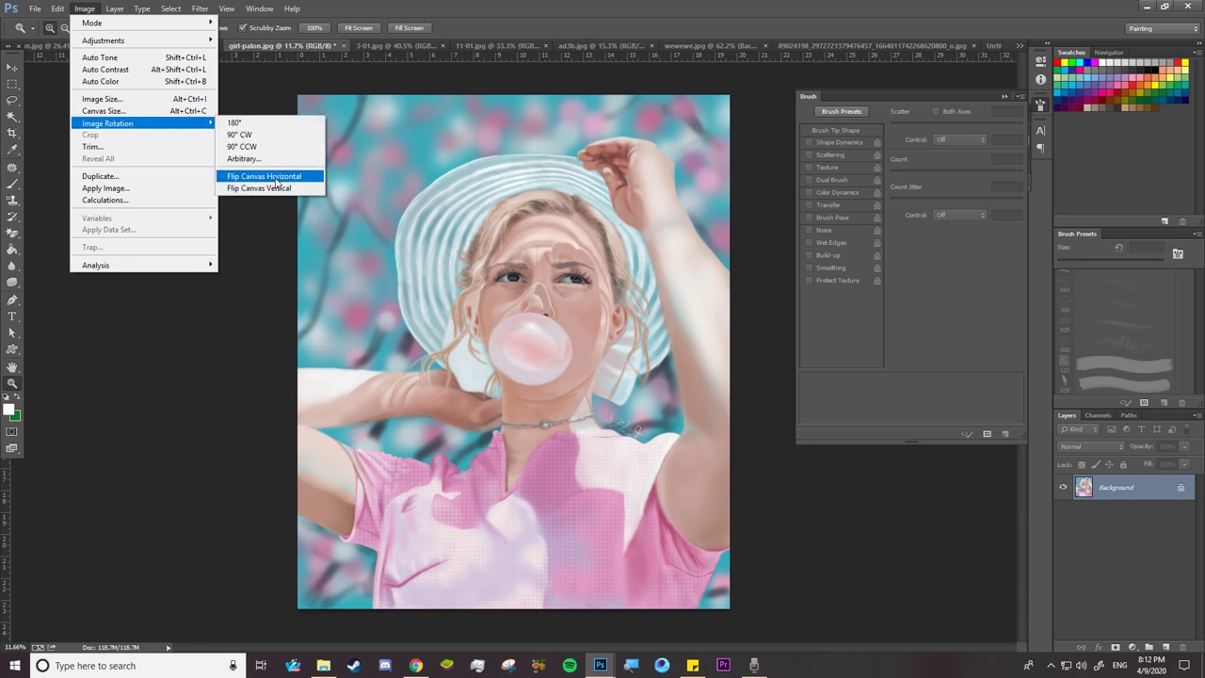
pyautogui.click(280, 181)
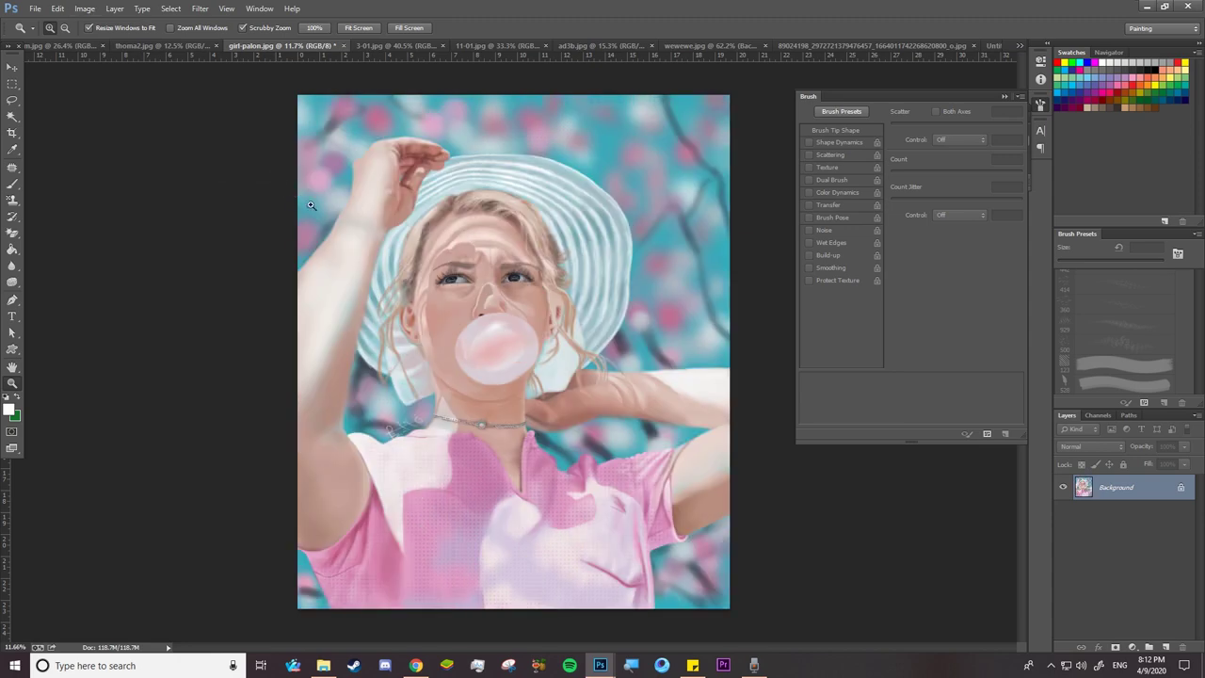
pyautogui.click(84, 9)
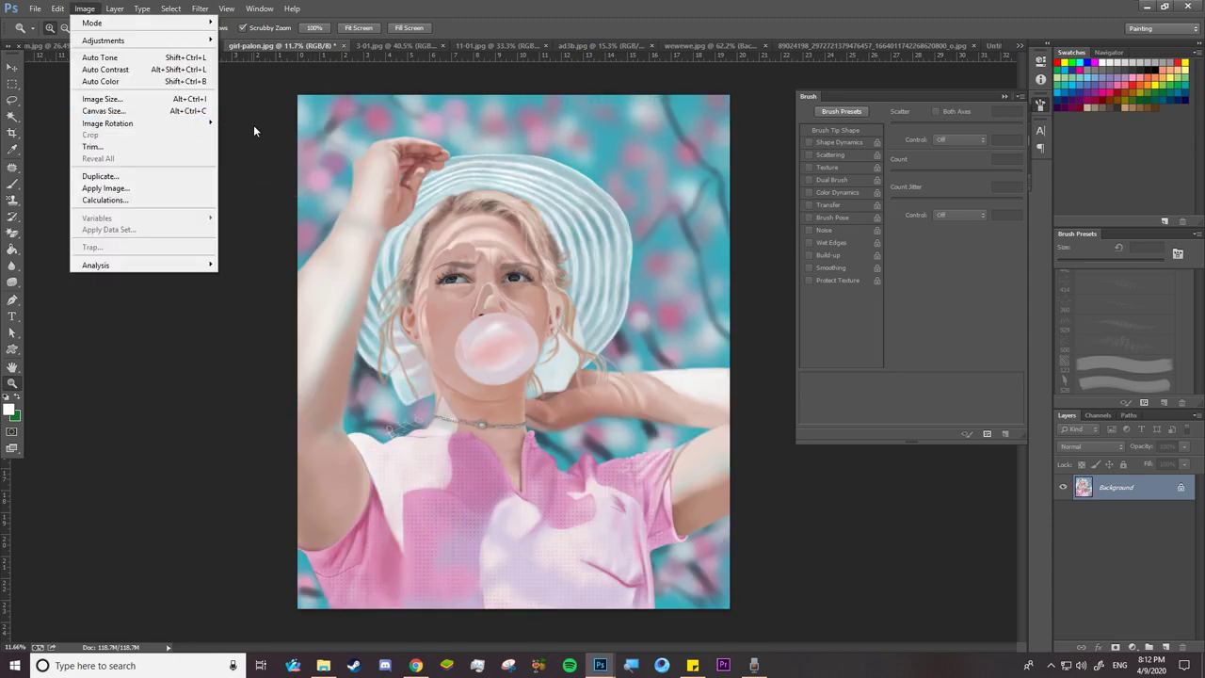
pyautogui.click(280, 181)
pyautogui.click(84, 8)
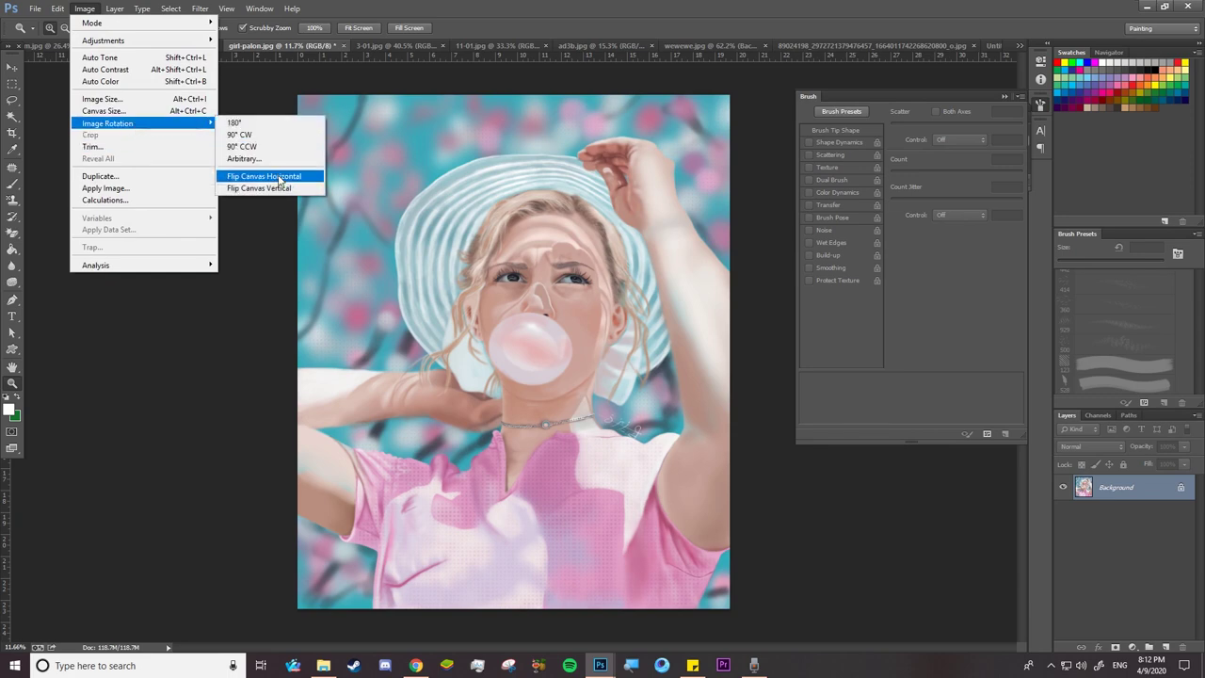
pyautogui.click(270, 191)
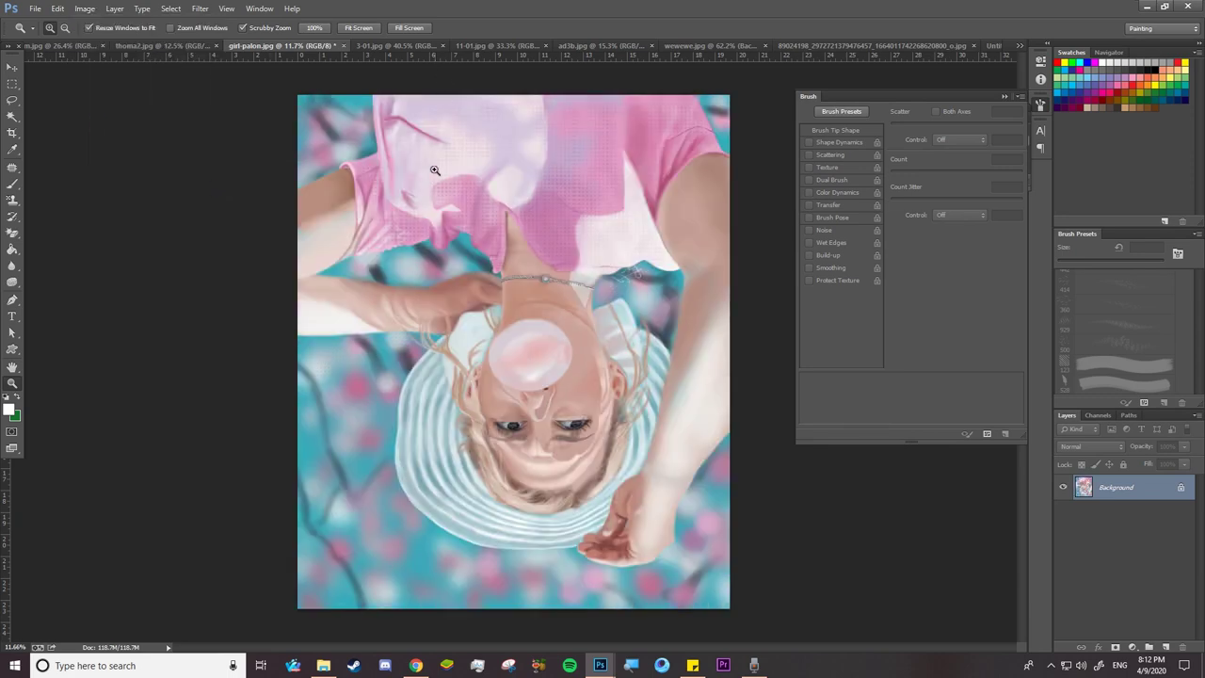
pyautogui.hotkey('ctrl', 'z')
pyautogui.click(90, 11)
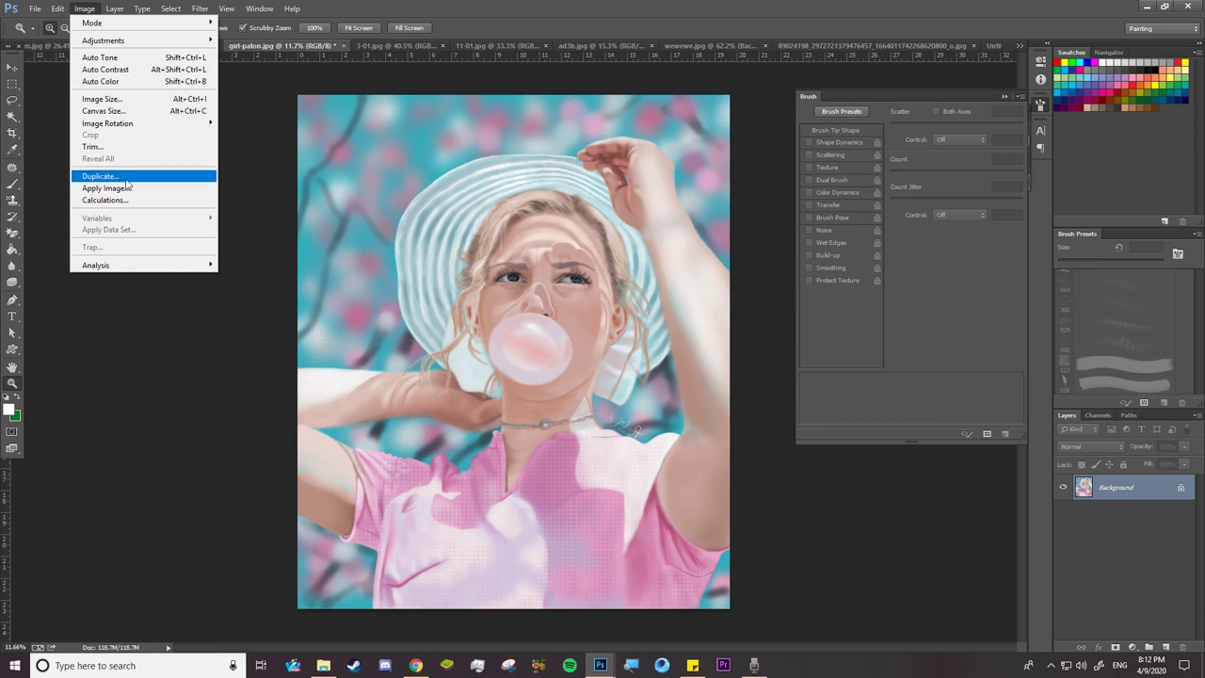
# Duplicate the image as 'girl-palon copy', view it floating, then close that window
pyautogui.click(122, 178)
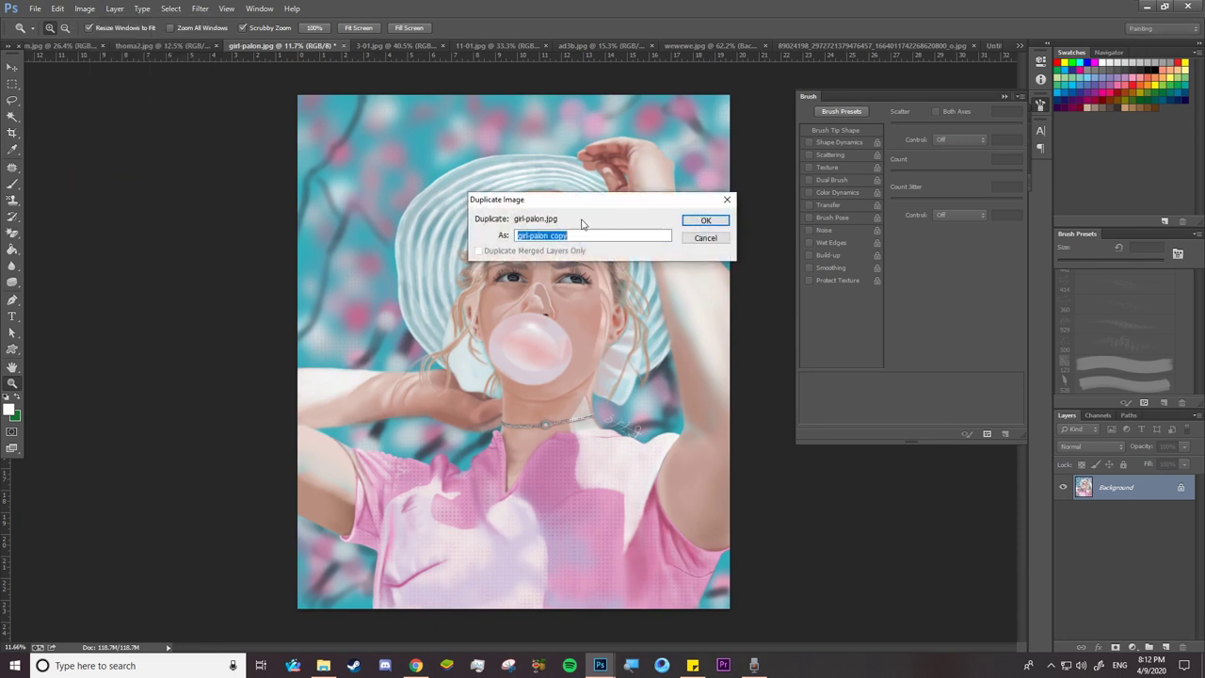
pyautogui.click(700, 224)
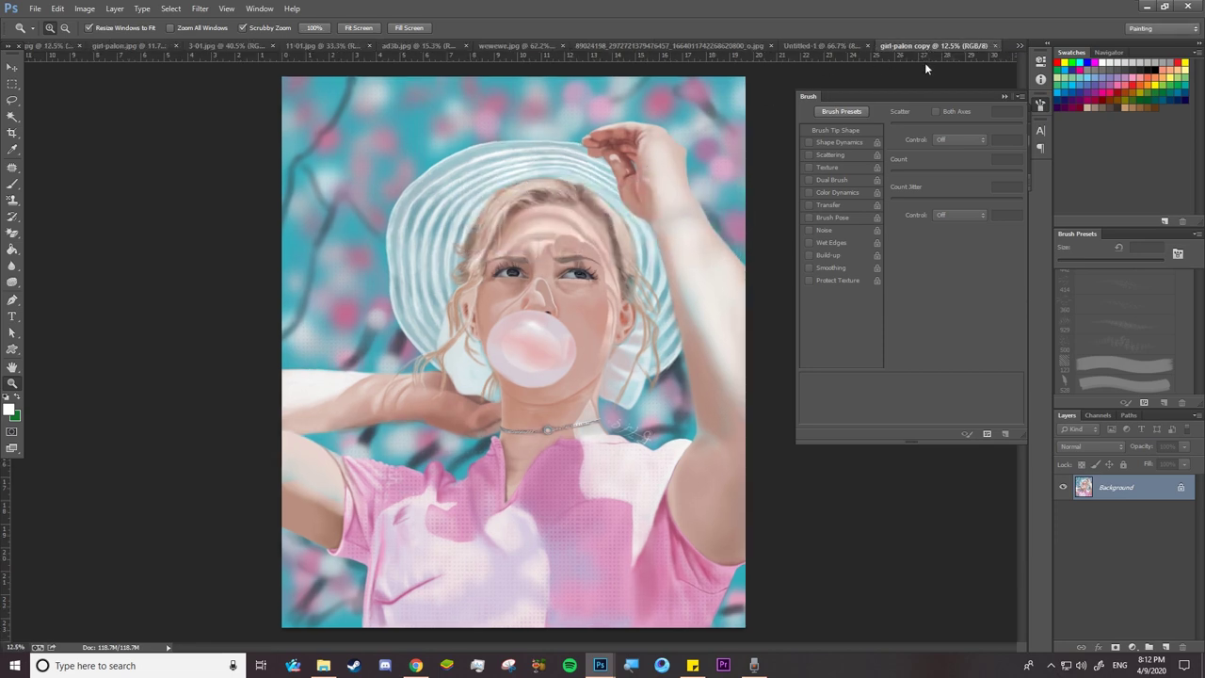
pyautogui.moveTo(927, 45); pyautogui.dragTo(353, 144)
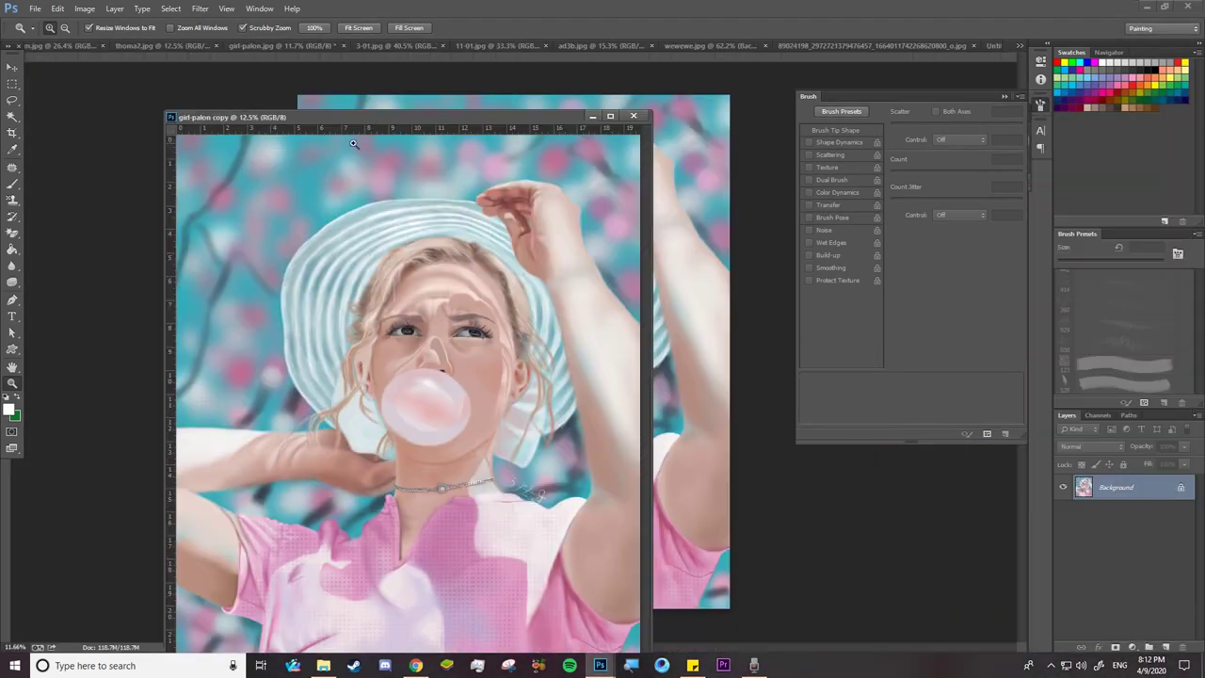
pyautogui.moveTo(566, 135); pyautogui.dragTo(440, 131)
pyautogui.click(506, 116)
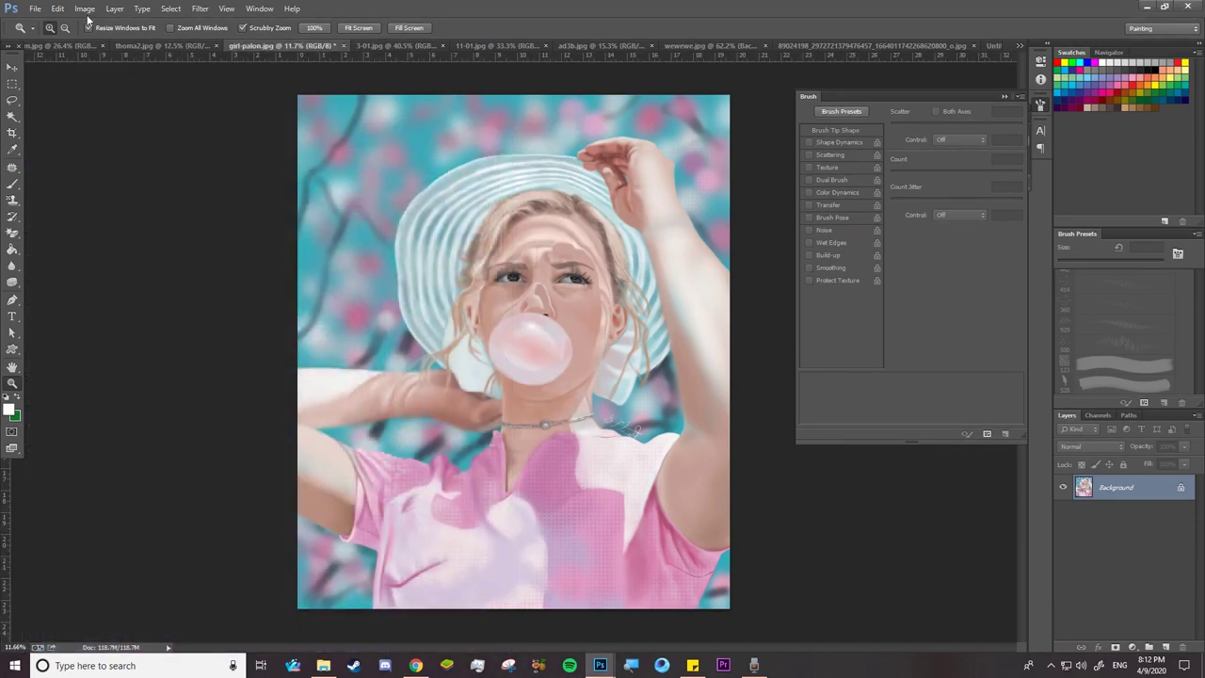
pyautogui.click(85, 9)
pyautogui.click(88, 9)
pyautogui.click(114, 8)
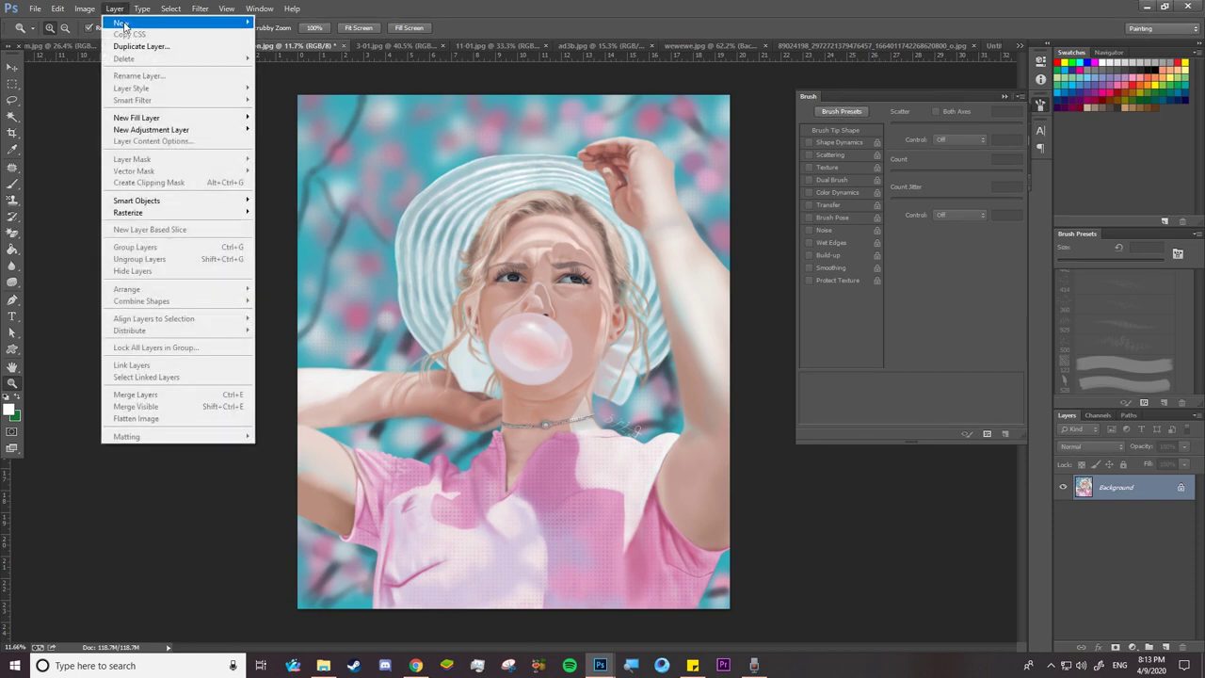
pyautogui.moveTo(174, 23)
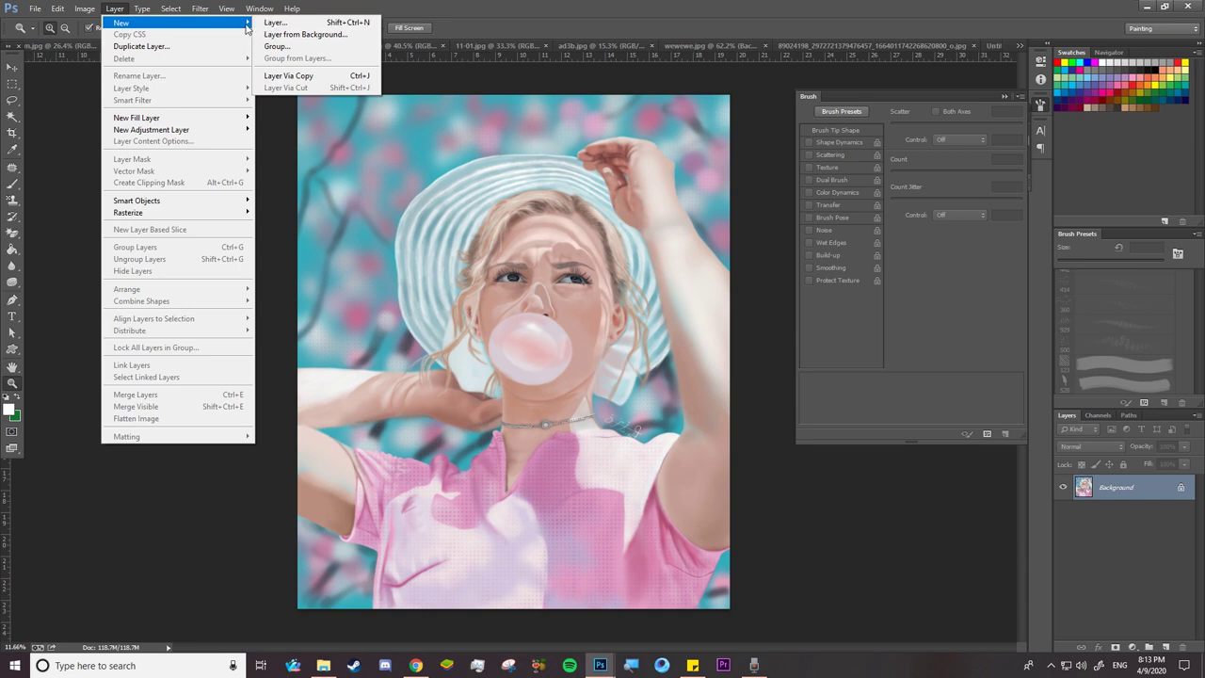
# Add three empty layers, Layer 1, Layer 2 and Layer 3, above the Background
pyautogui.click(273, 25)
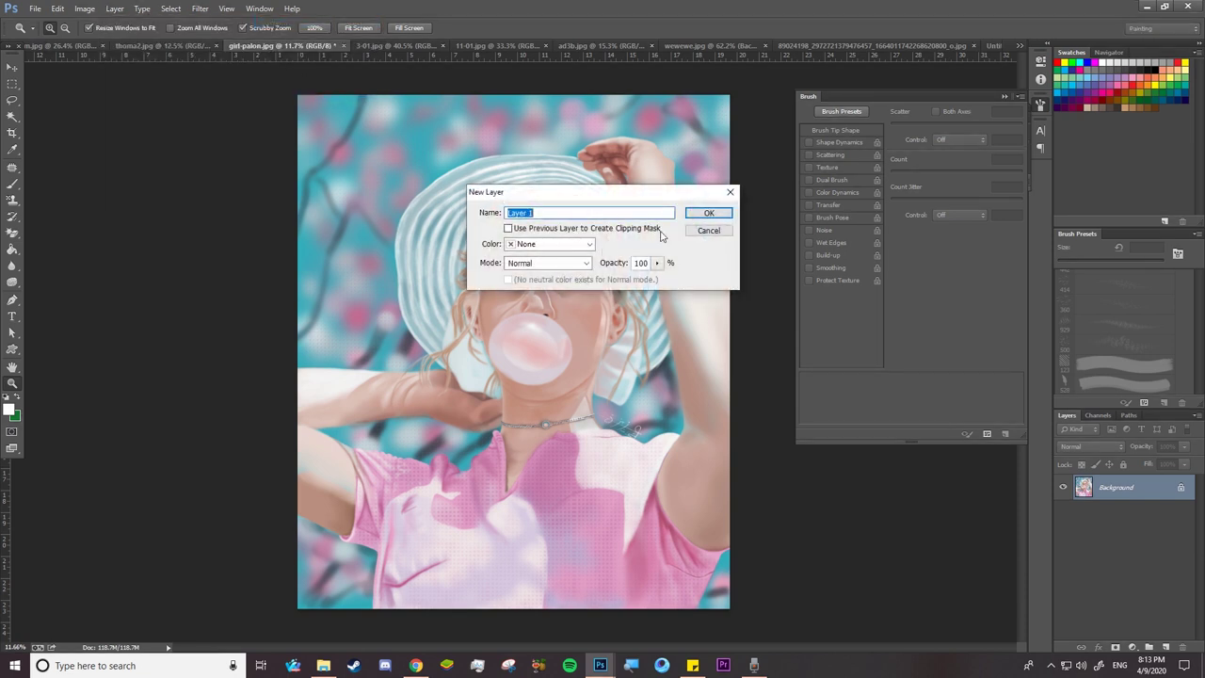
pyautogui.click(708, 214)
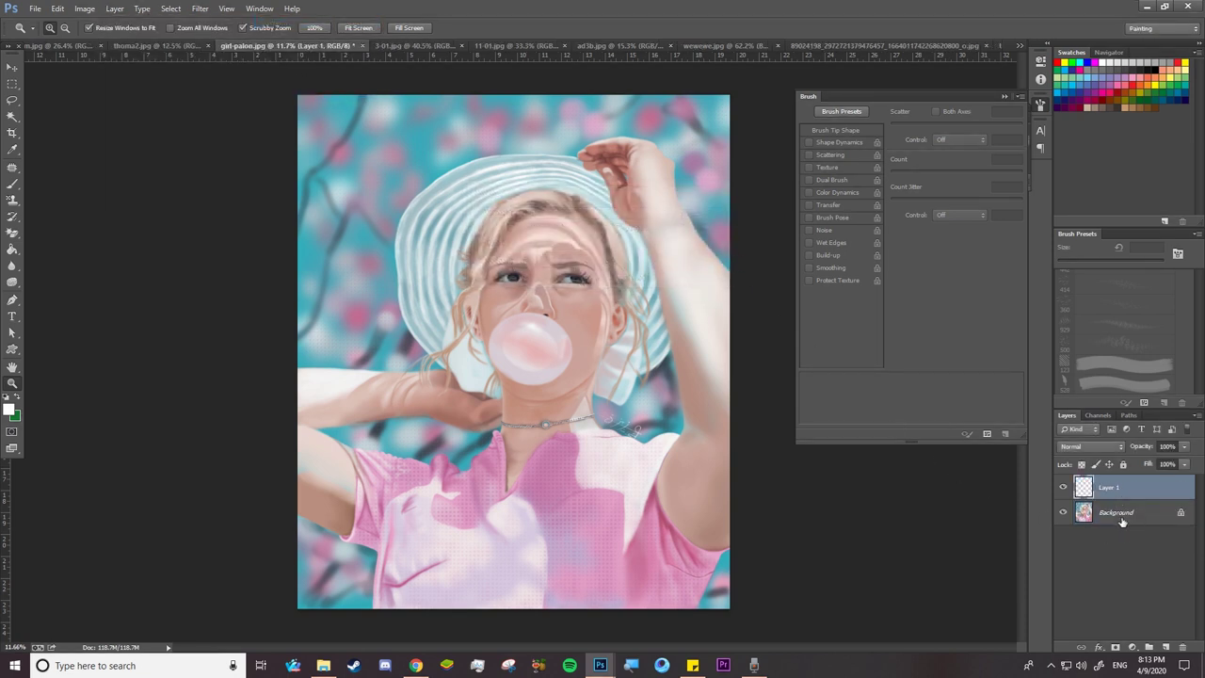
pyautogui.hotkey('ctrl', 'shift', 'alt', 'n')
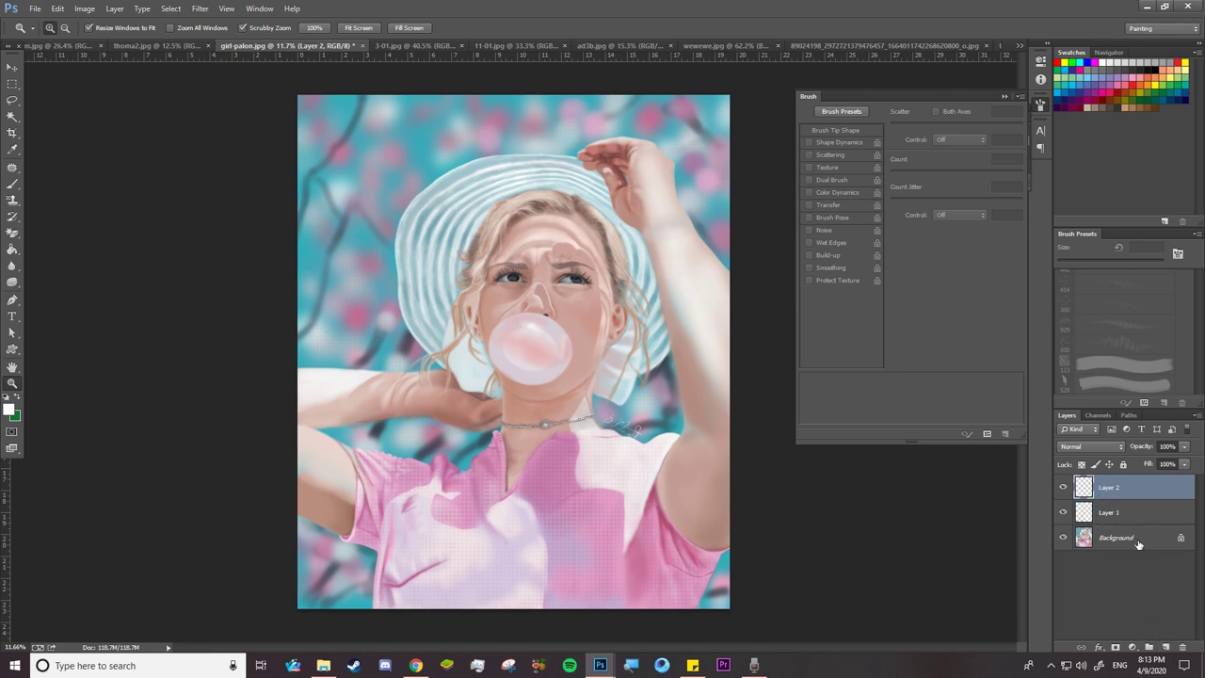
pyautogui.click(1196, 415)
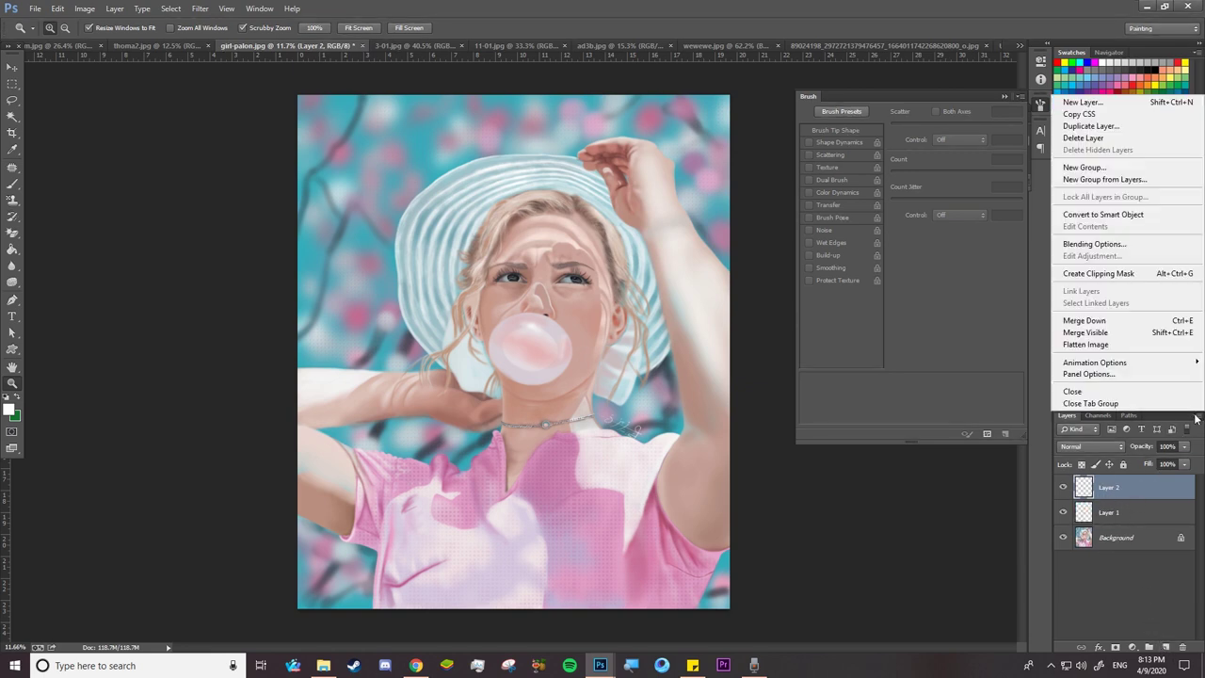
pyautogui.click(1111, 102)
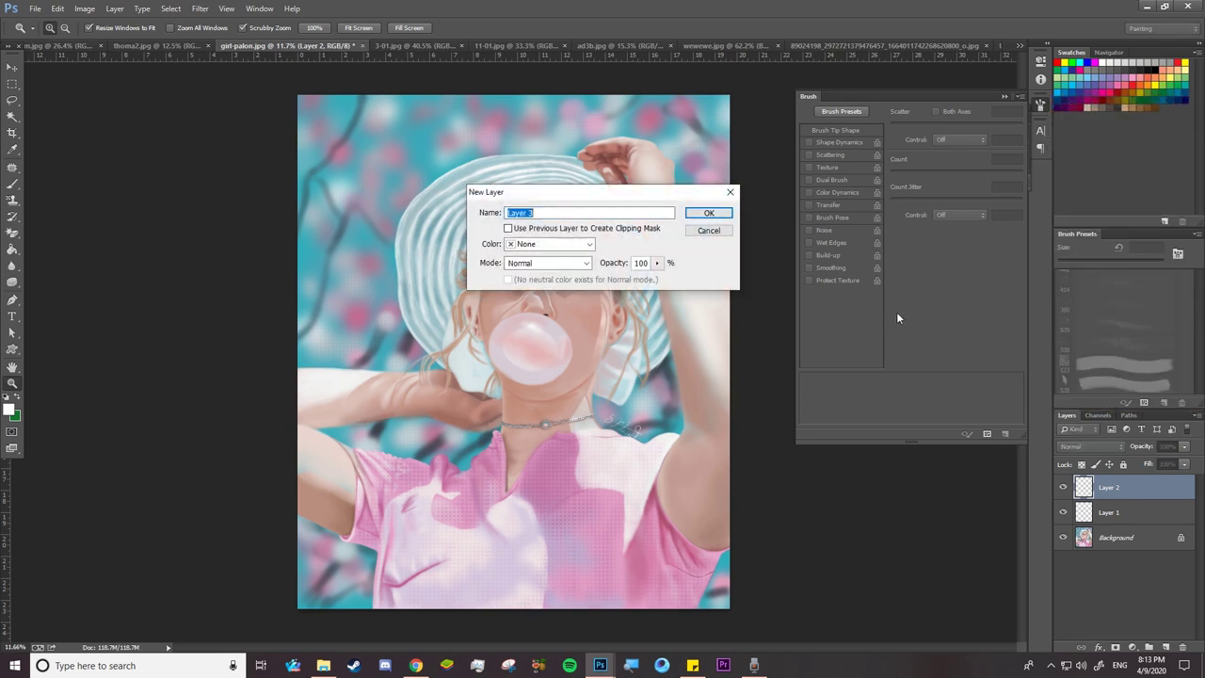
pyautogui.click(725, 218)
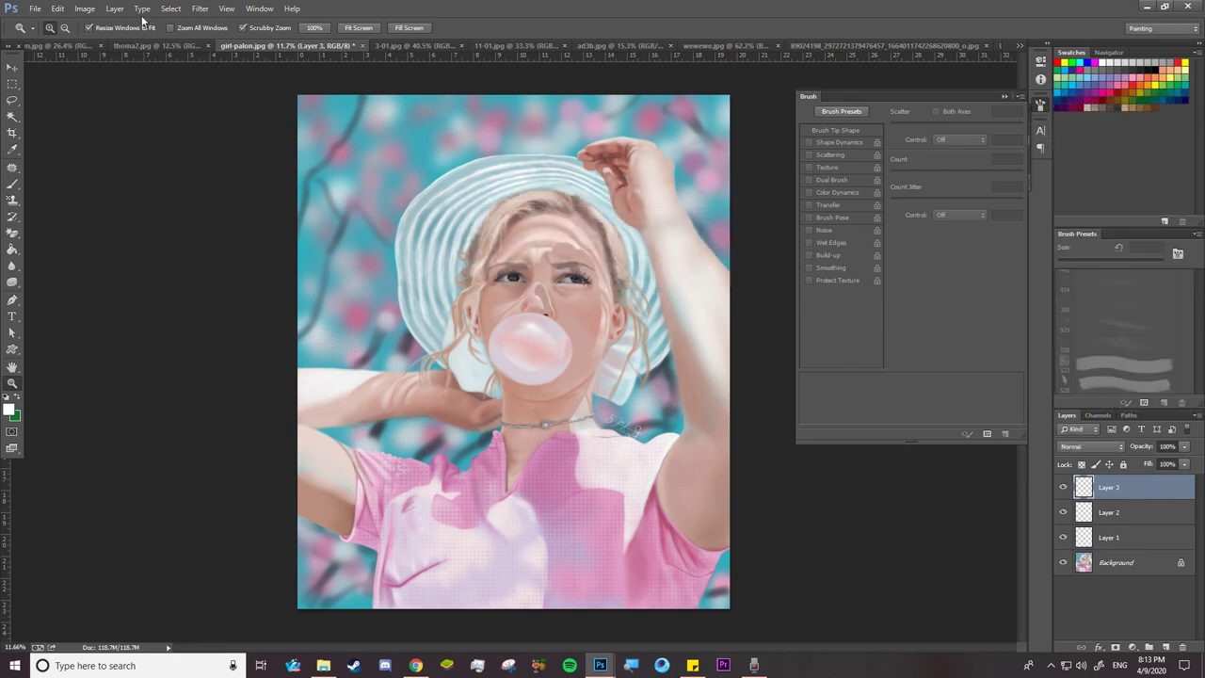
# Duplicate Layer 3 twice in girl-palon.jpg, creating Layer 3 copy and Layer 3 copy 2
pyautogui.click(116, 9)
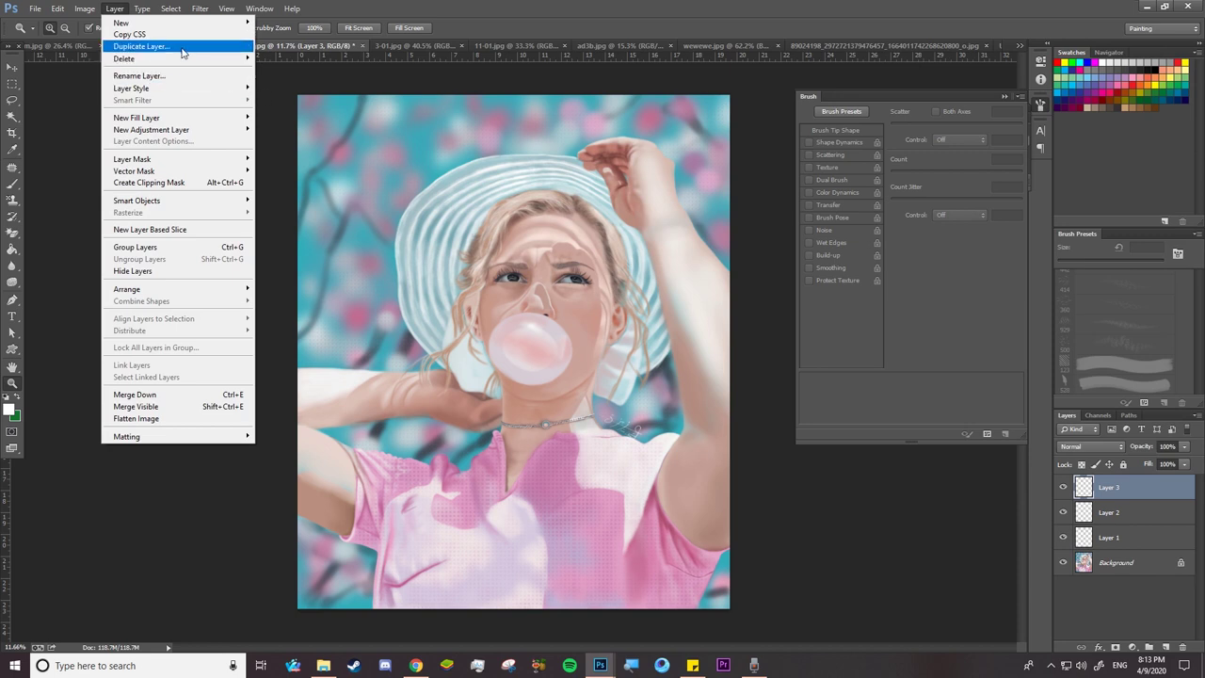
pyautogui.click(178, 47)
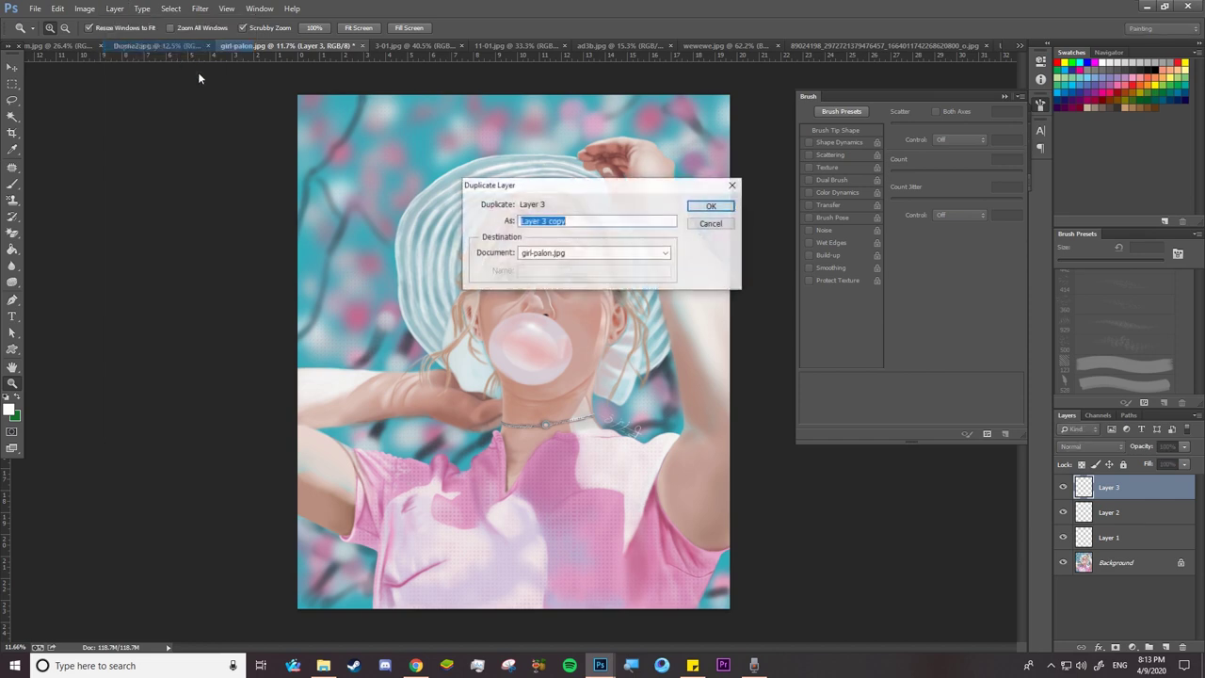
pyautogui.click(707, 205)
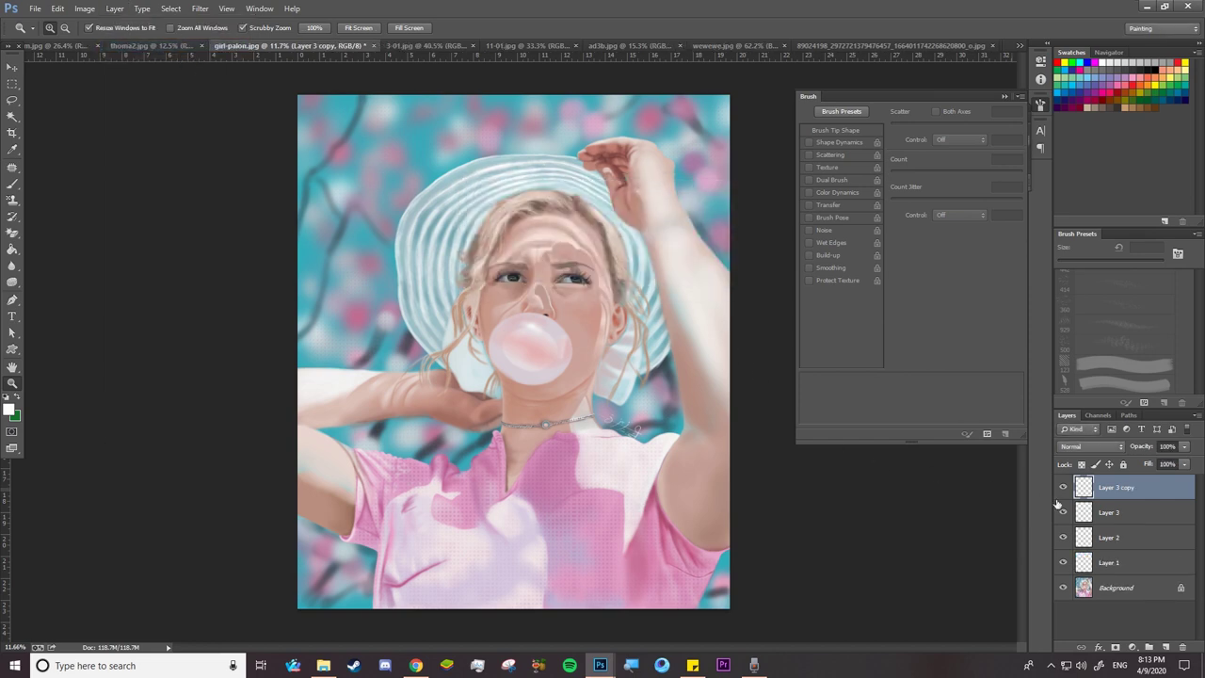
pyautogui.rightClick(1149, 489)
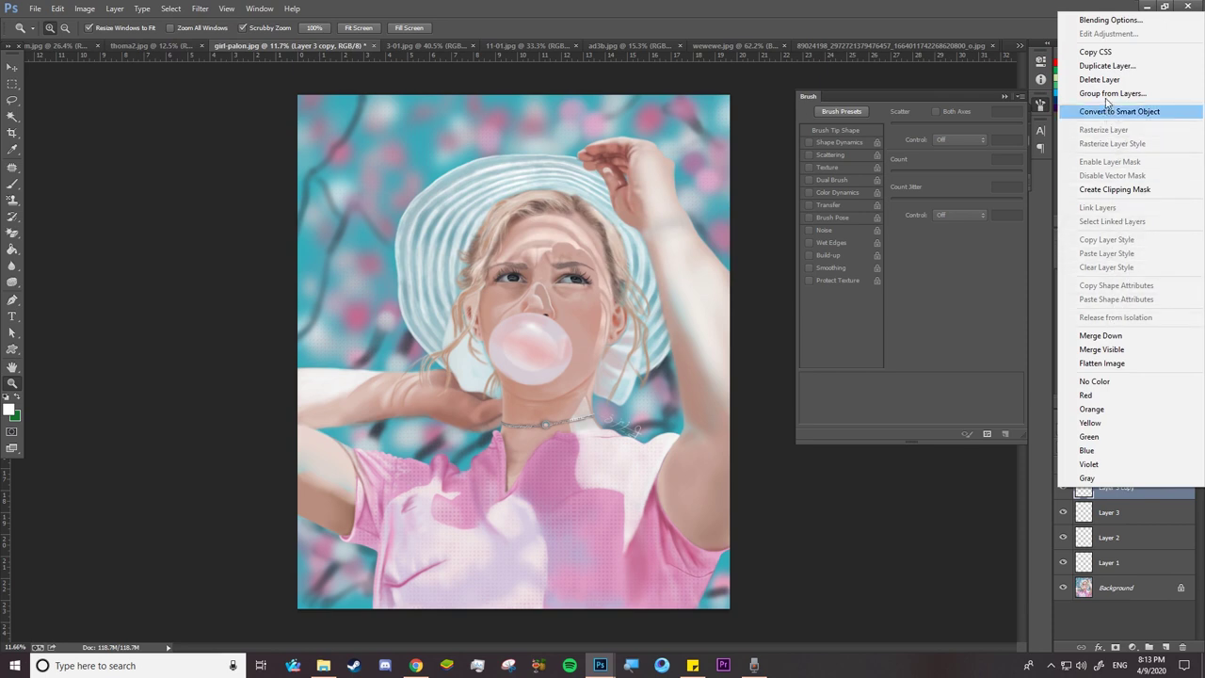
pyautogui.click(1127, 69)
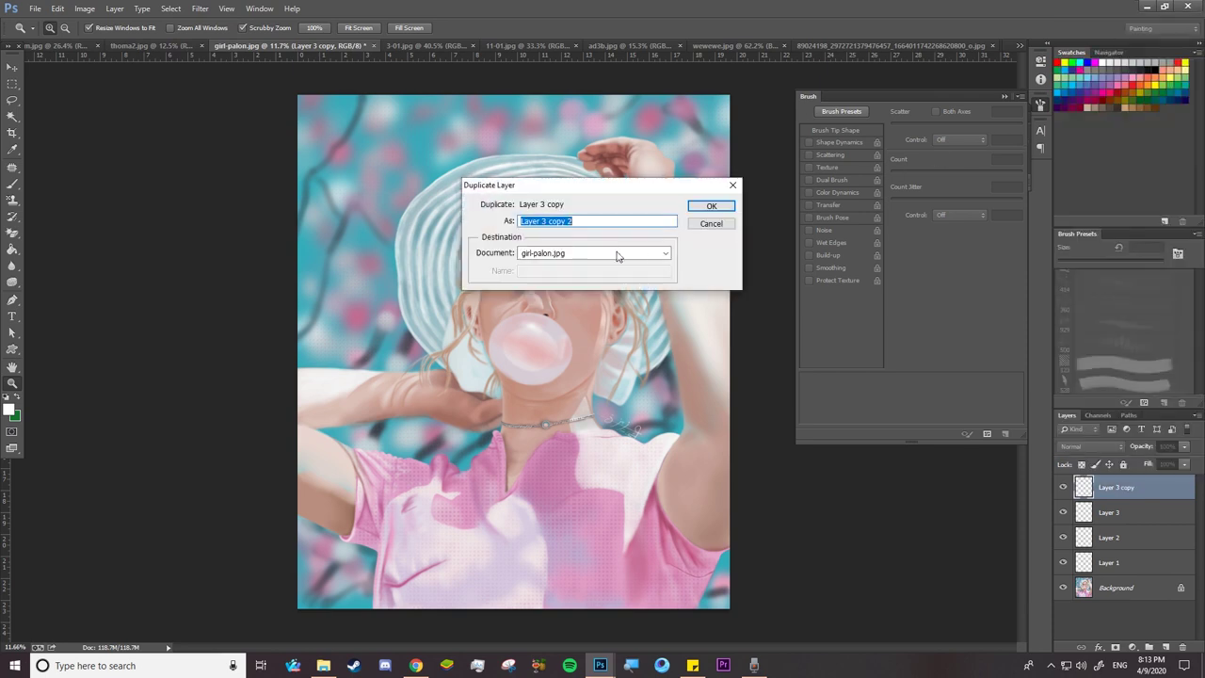
pyautogui.click(661, 254)
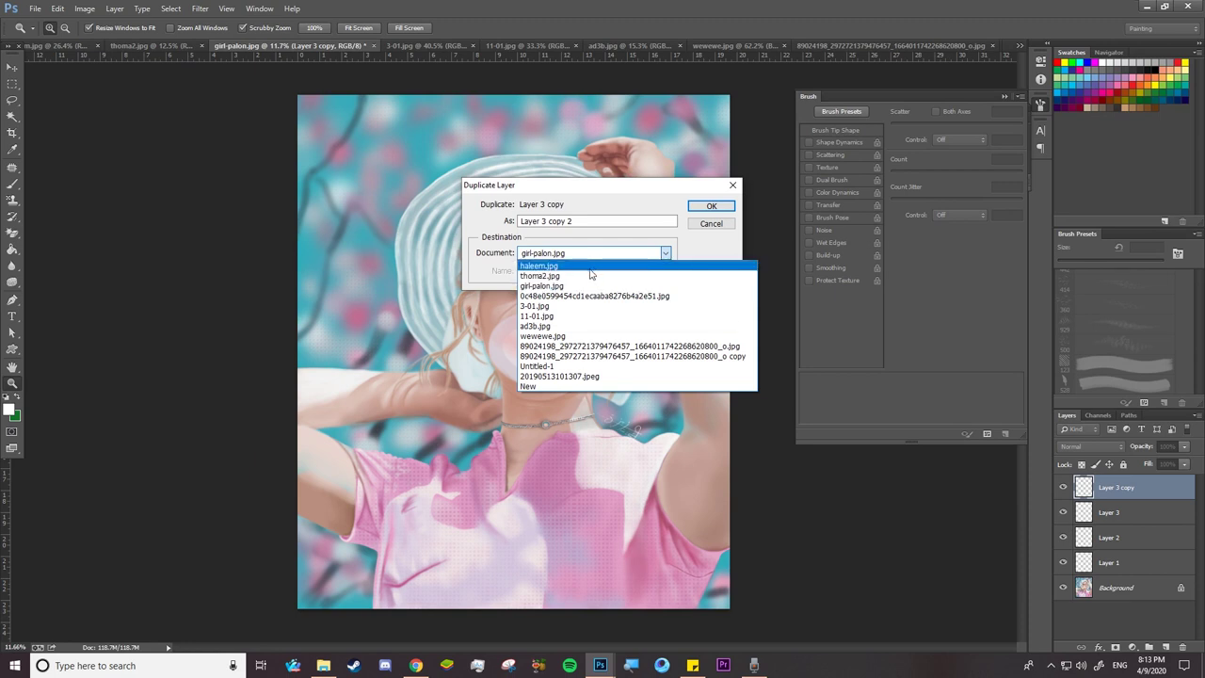
pyautogui.click(542, 286)
pyautogui.click(711, 206)
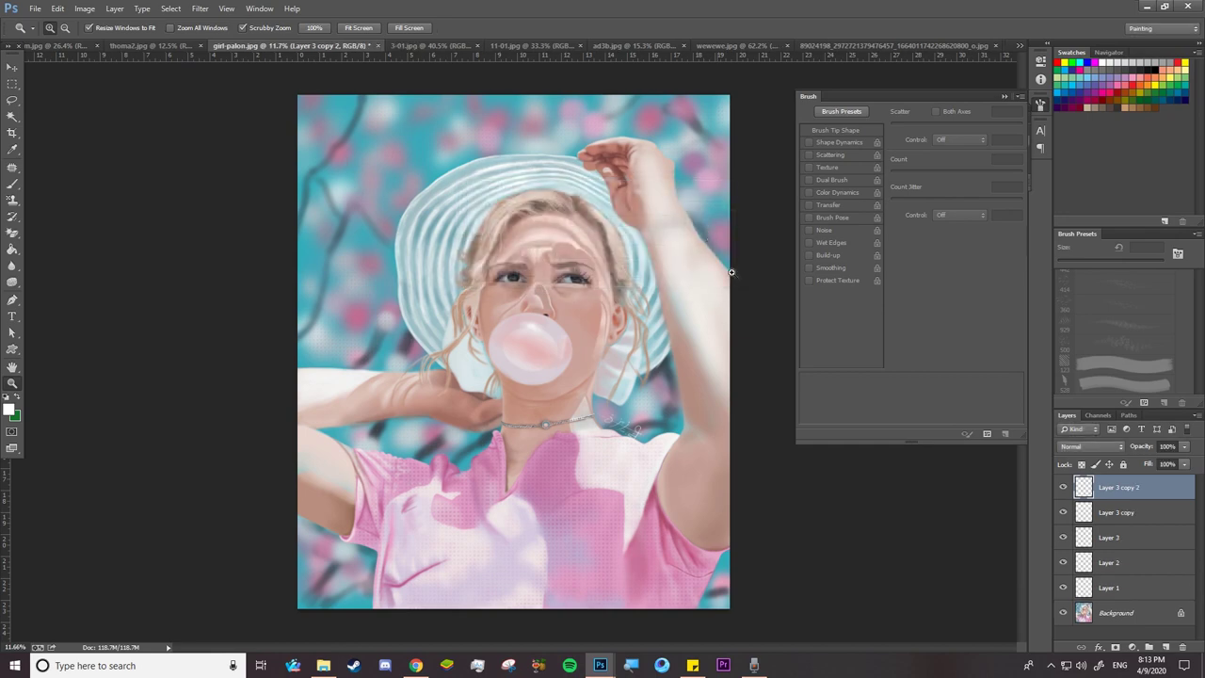
pyautogui.click(117, 10)
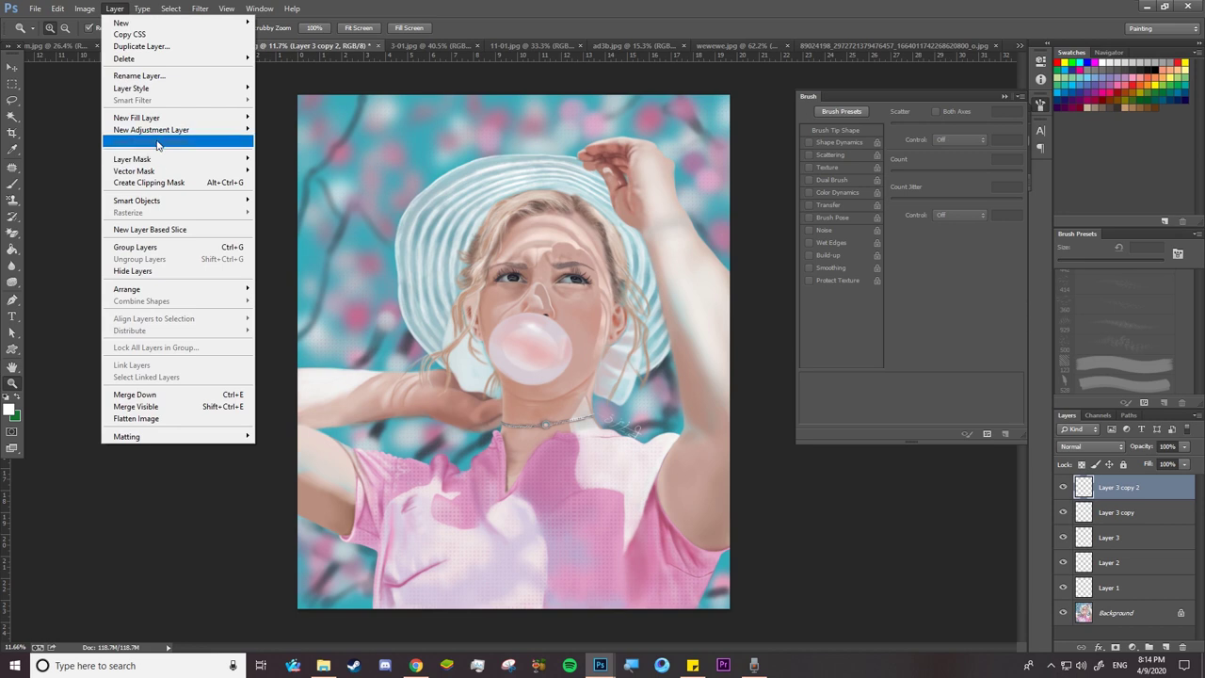
pyautogui.moveTo(132, 88)
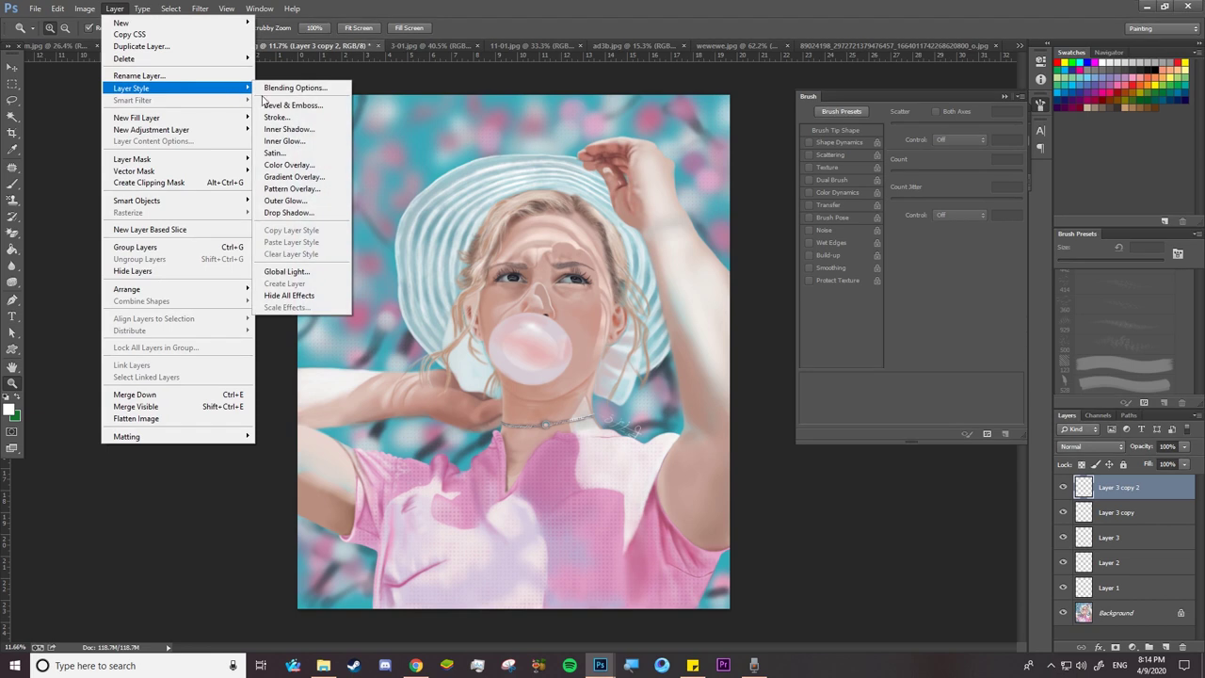
# Convert the locked Background layer into an ordinary Layer 0
pyautogui.click(1147, 609)
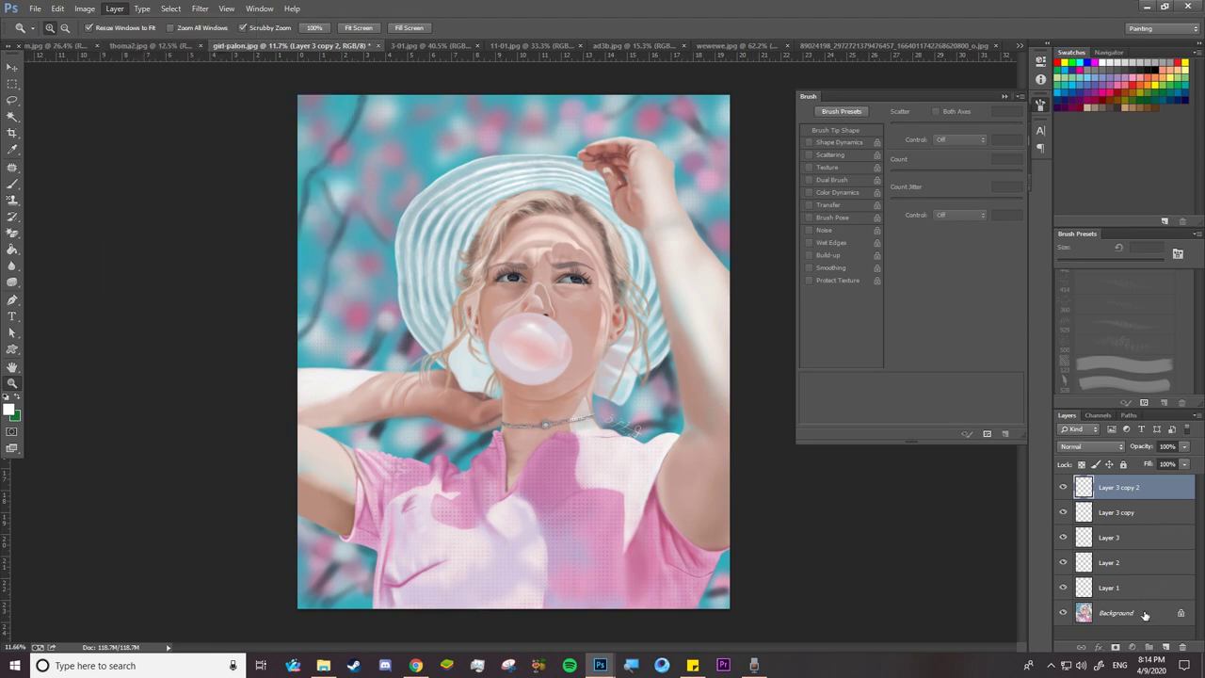
pyautogui.doubleClick(1151, 615)
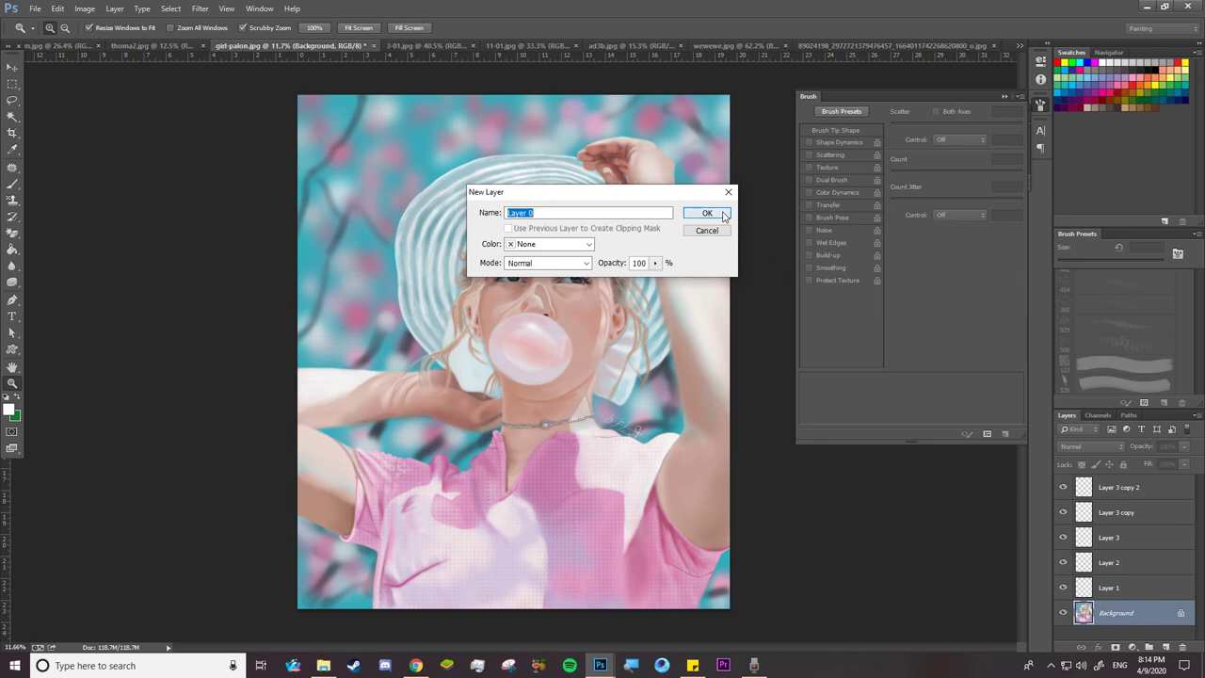
pyautogui.click(717, 212)
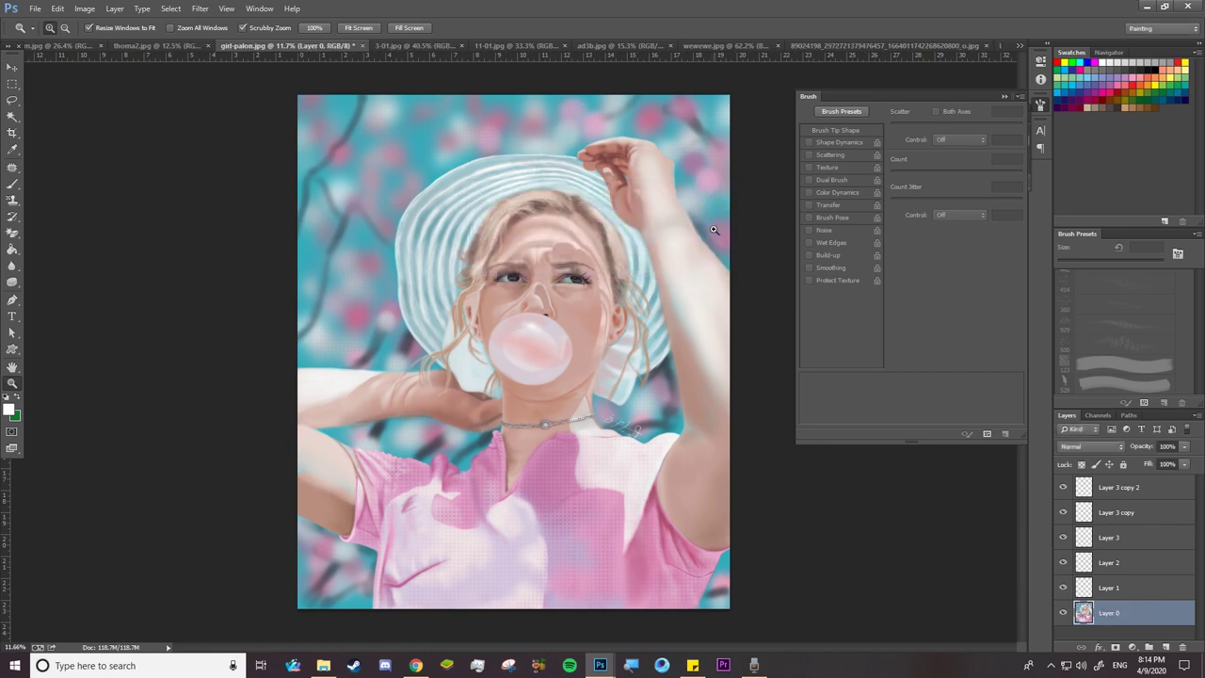
# Trial Bevel & Emboss, Stroke, Inner Shadow, Inner Glow and Color Overlay on Layer 0, then cancel
pyautogui.doubleClick(1159, 615)
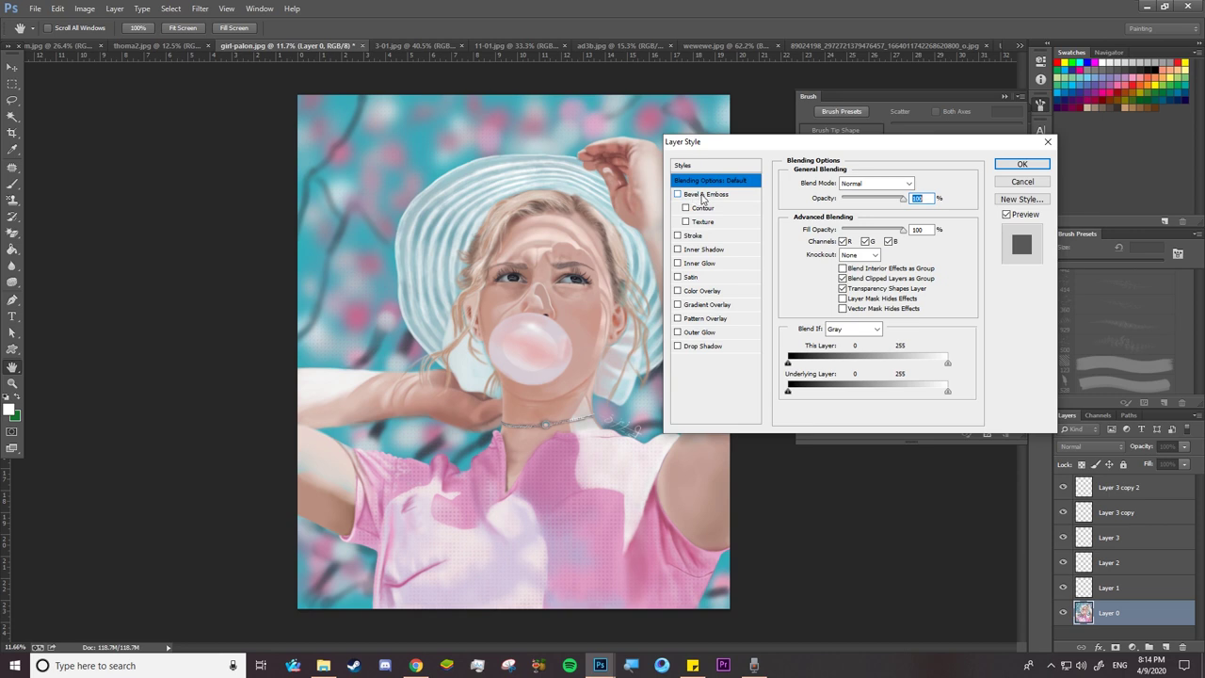
pyautogui.click(714, 197)
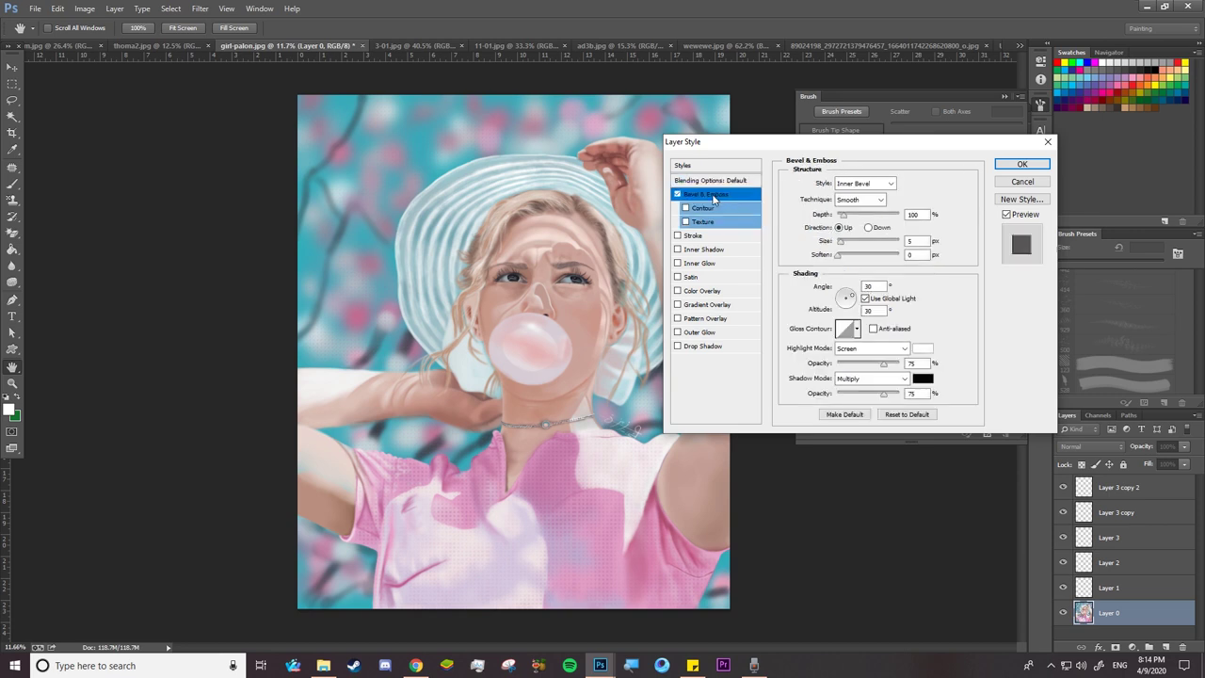
pyautogui.click(697, 237)
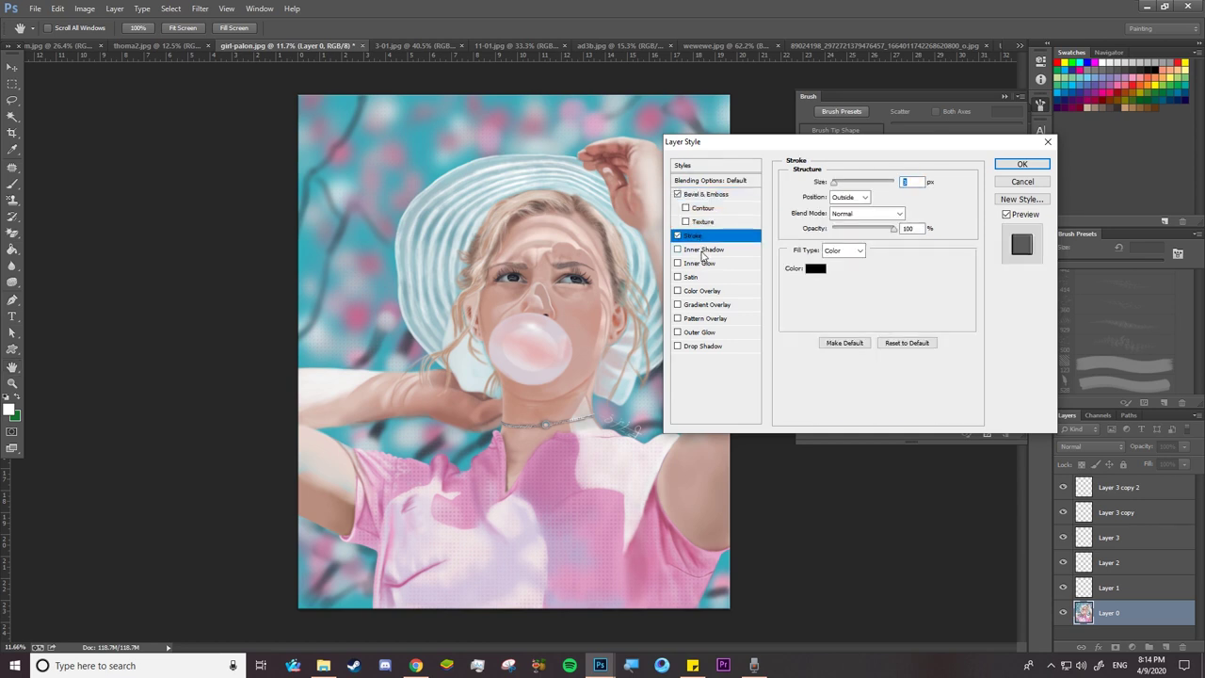
pyautogui.click(701, 251)
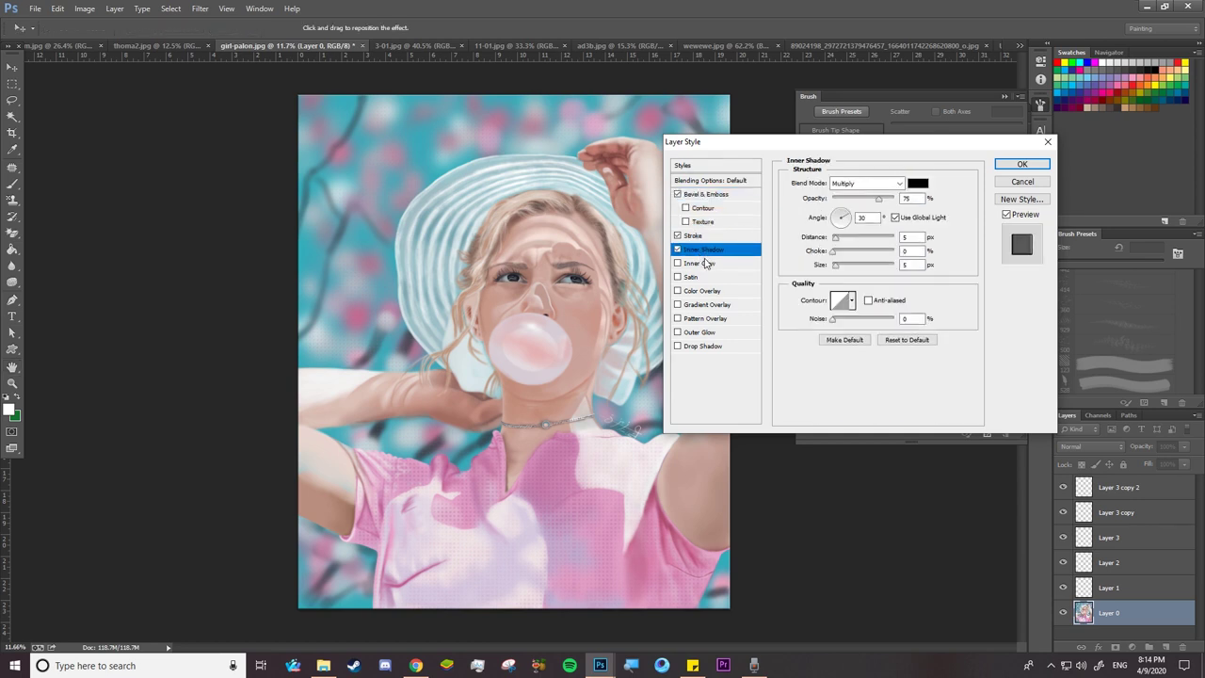
pyautogui.click(706, 264)
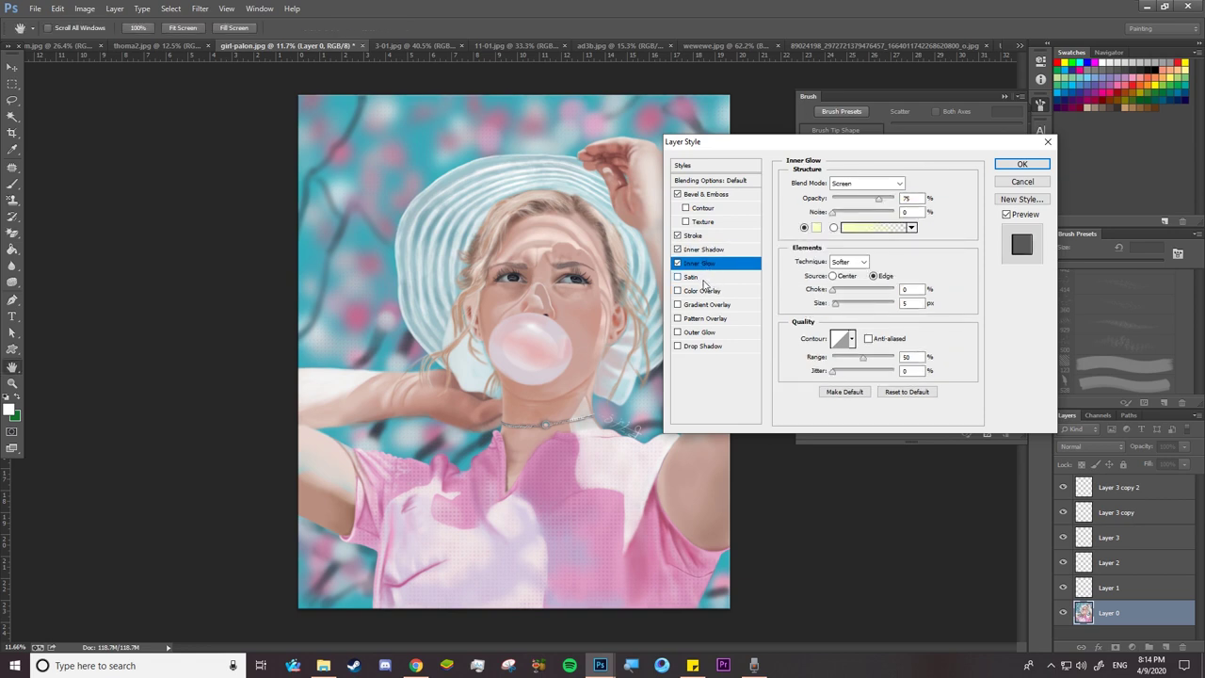
pyautogui.click(713, 292)
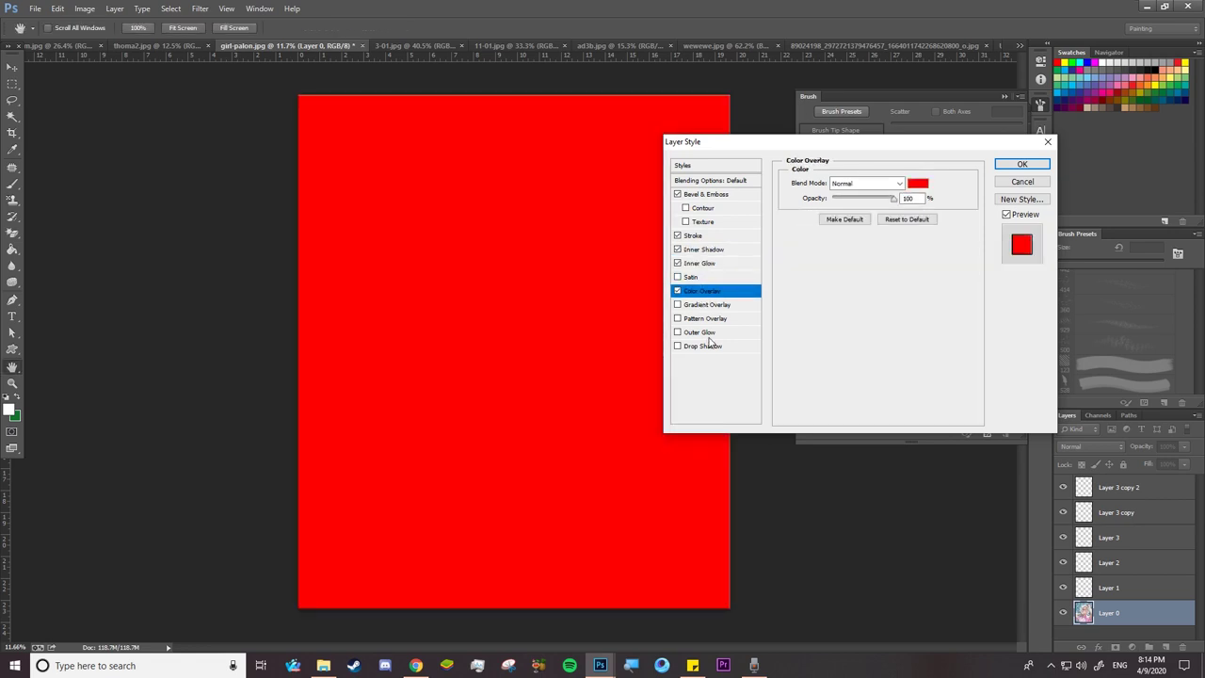
pyautogui.click(677, 291)
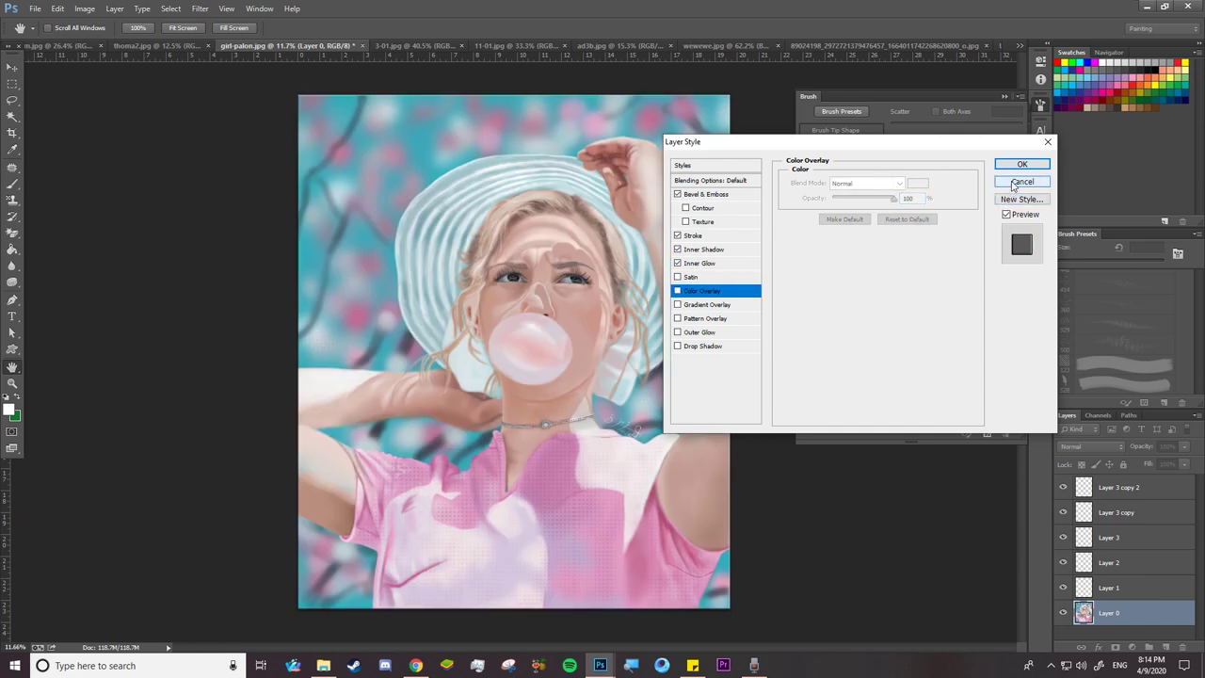
pyautogui.click(1010, 185)
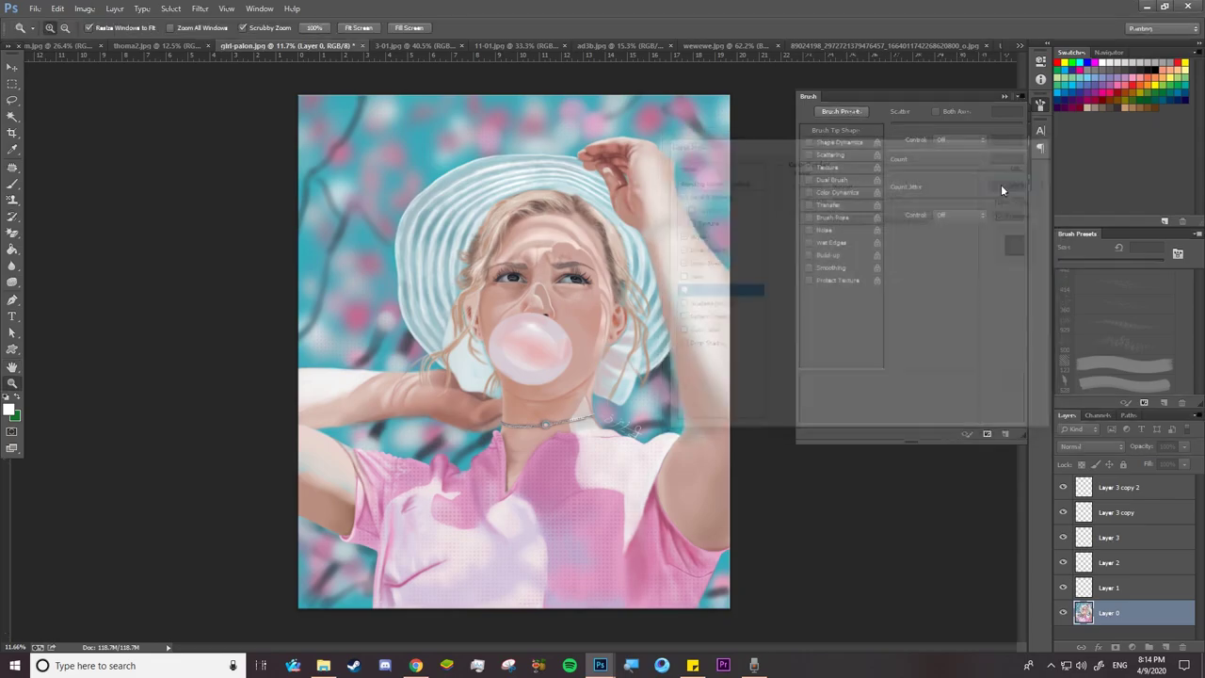